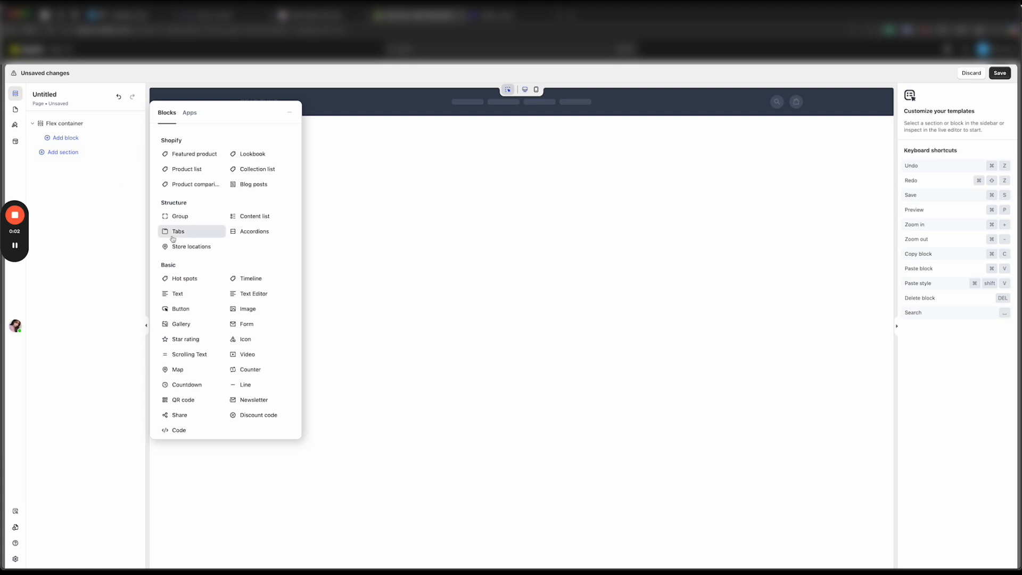
Add a Form block to the flex container and open its form fields for editing.
click(246, 324)
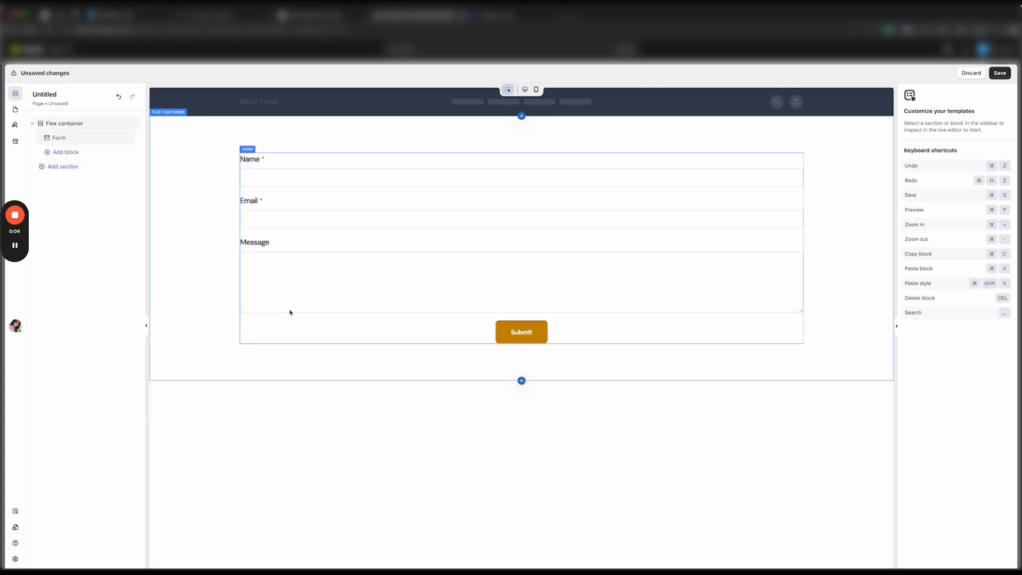
click(435, 256)
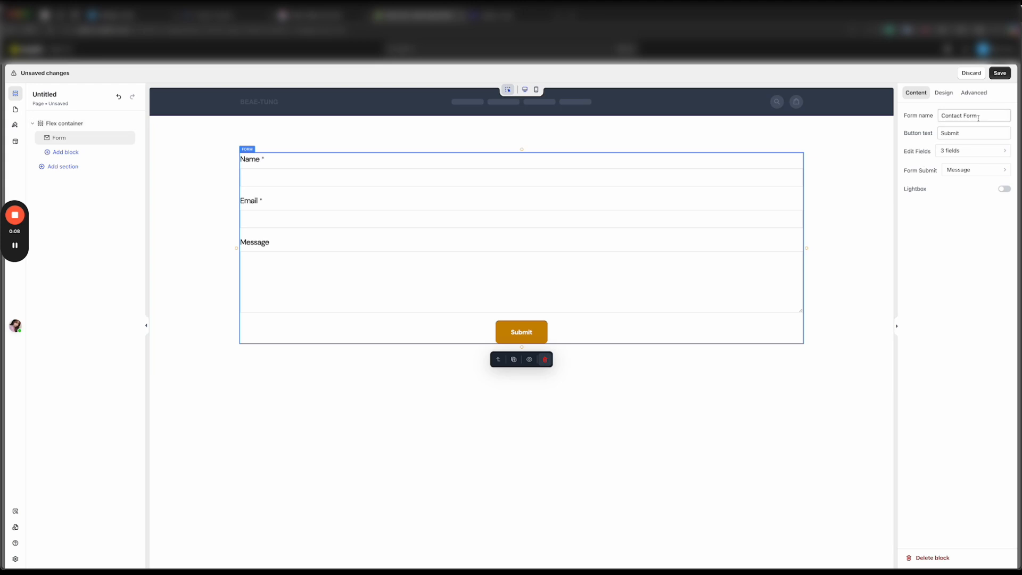
click(968, 153)
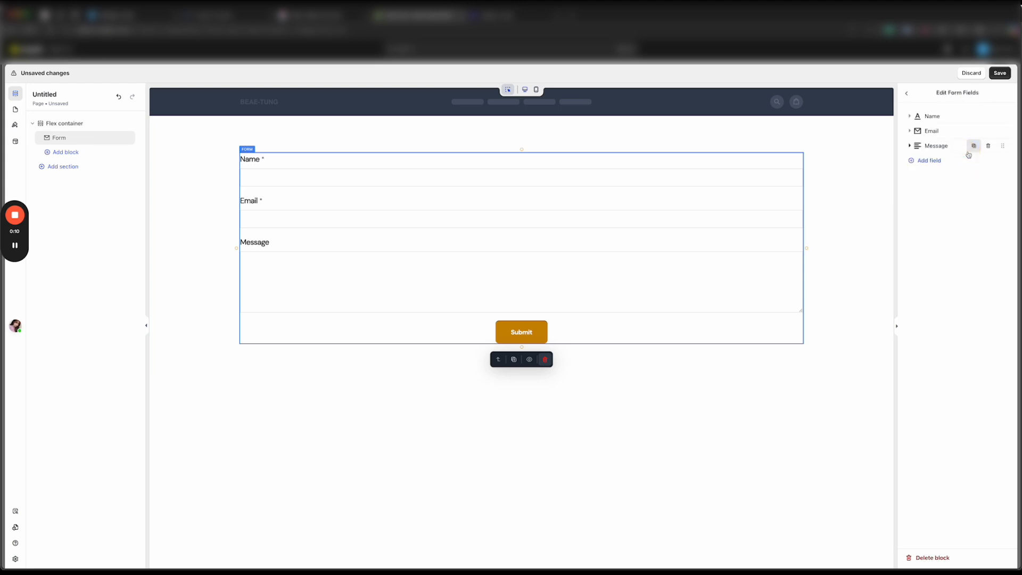
Set the name attribute of the form's Name field to "name".
click(947, 122)
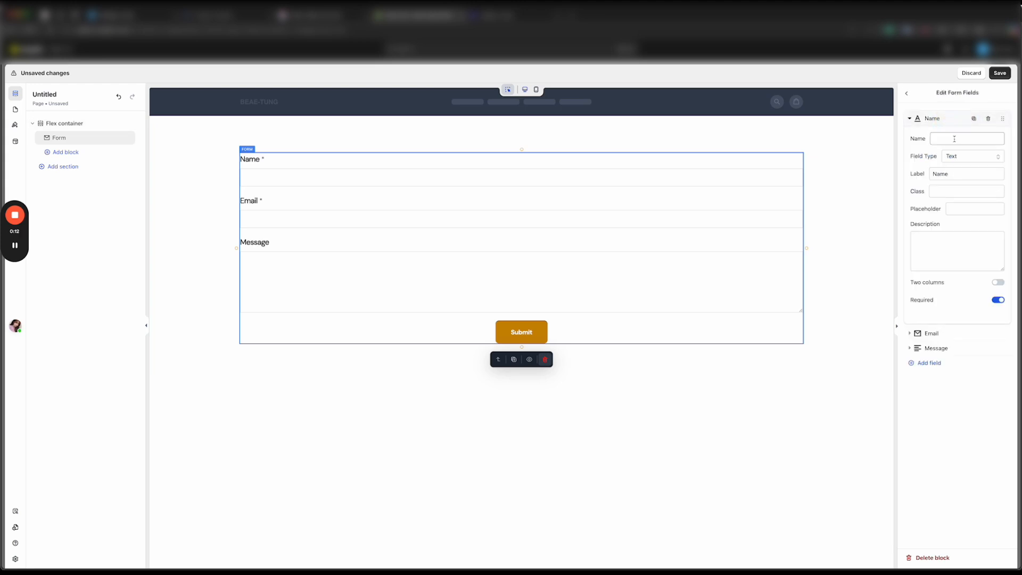
click(954, 137)
text(na)
click(924, 165)
Give the Name field the placeholder "Your name" and turn on its two-column layout.
click(960, 214)
click(960, 213)
text(your name)
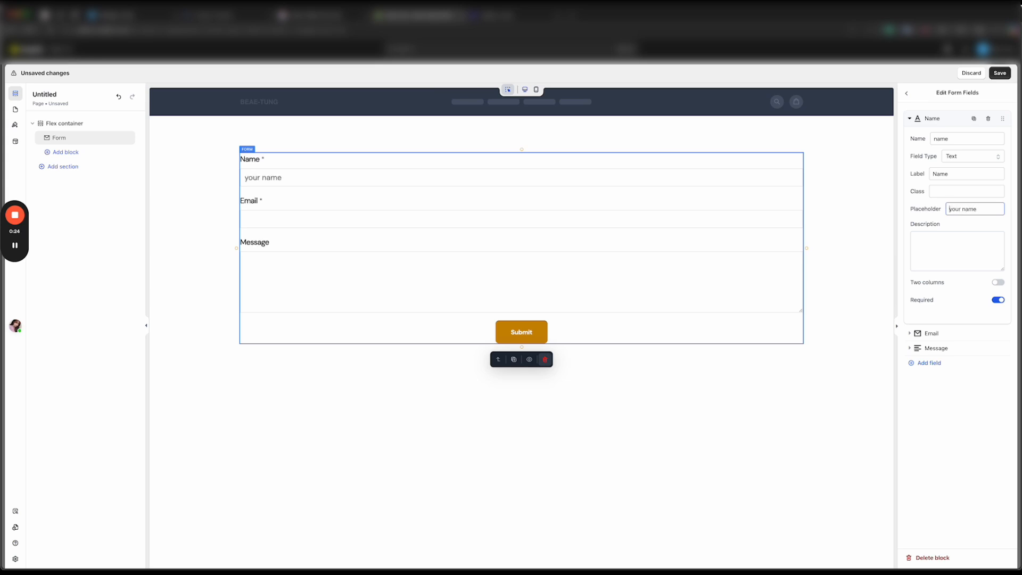
key(Delete)
text(Y)
click(937, 214)
click(998, 282)
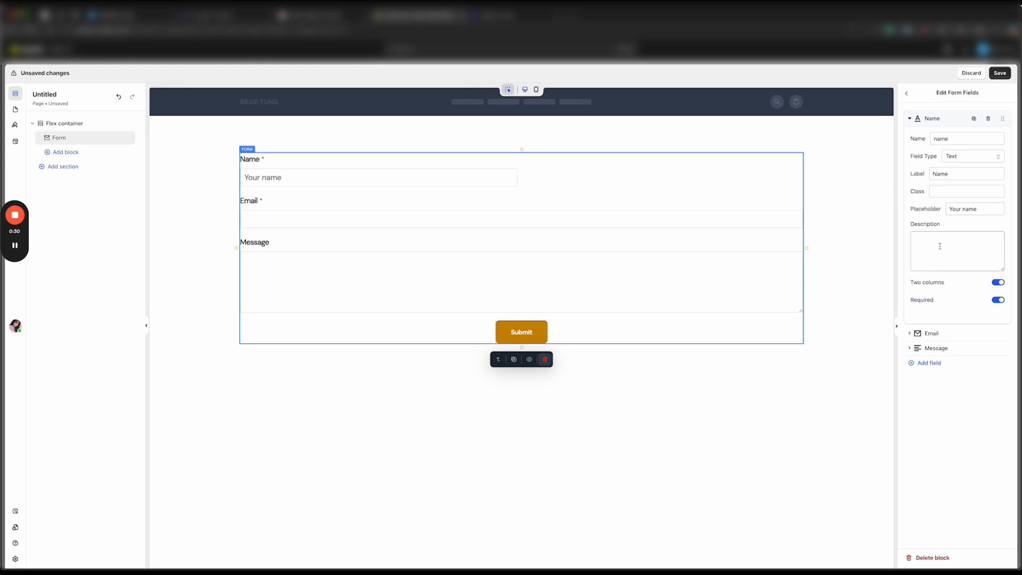
click(926, 120)
Add a new form field of type Text and move it between the Name and Email fields.
click(933, 161)
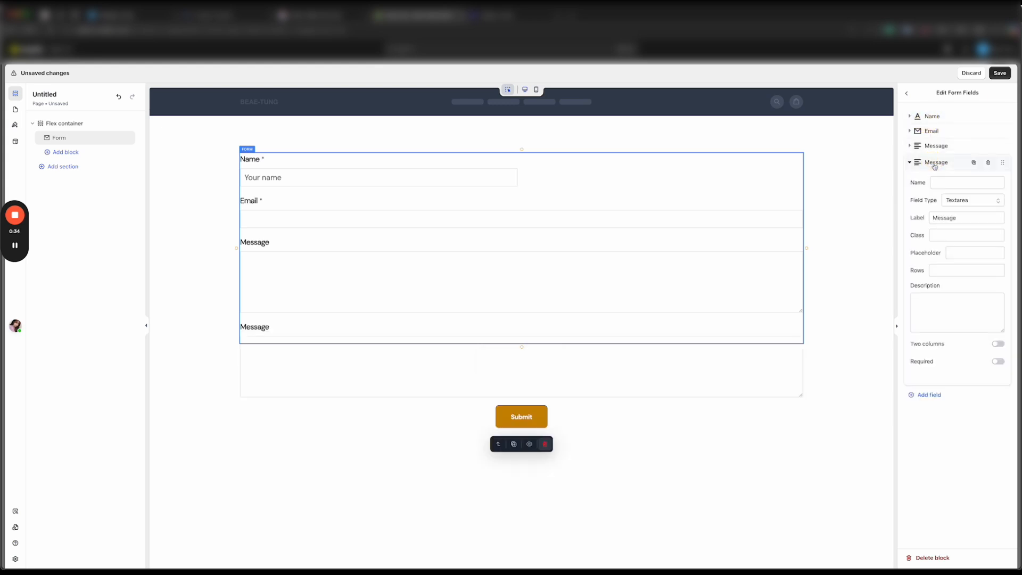
click(972, 200)
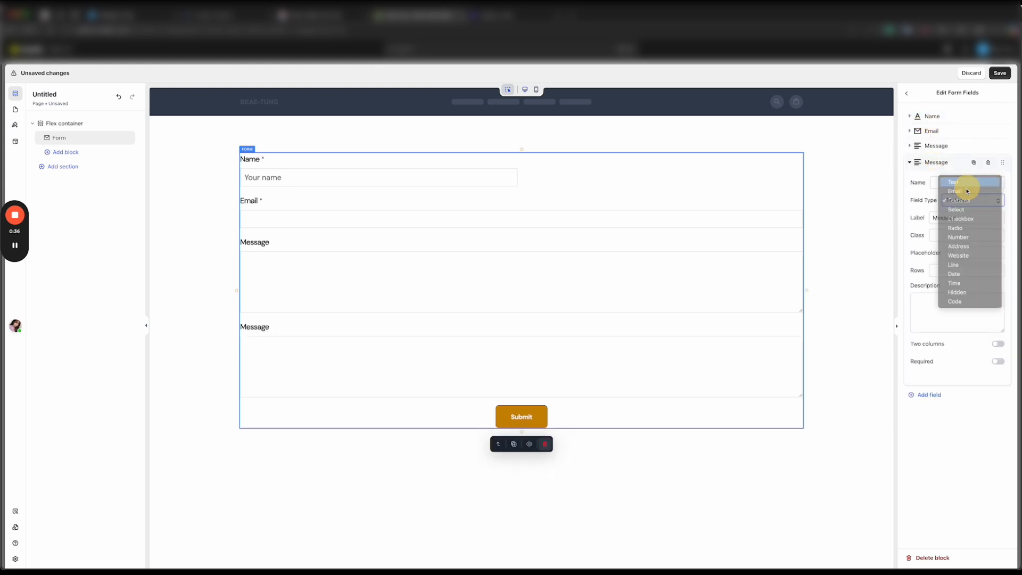
click(964, 182)
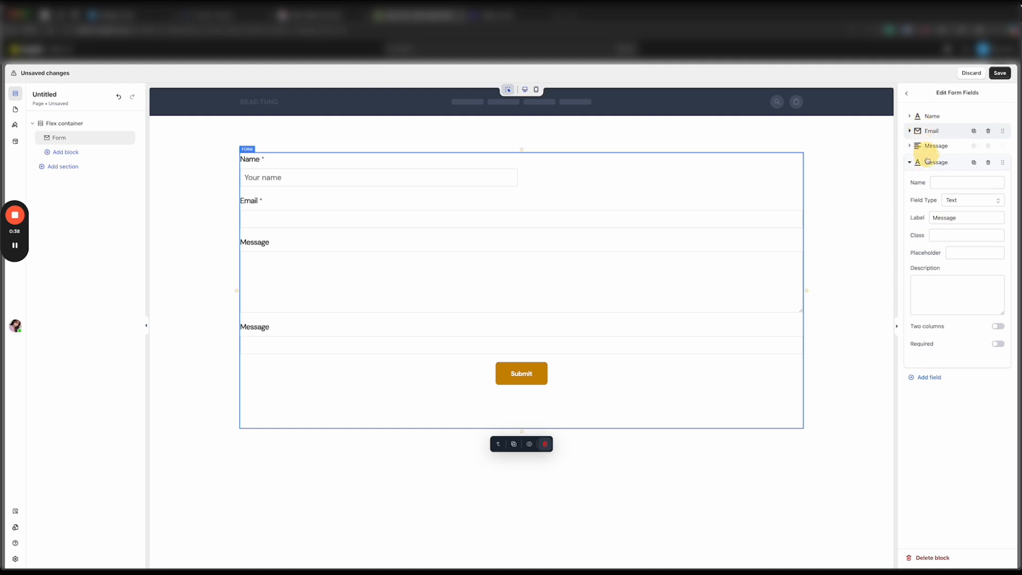
click(927, 161)
drag(1000, 163, 994, 140)
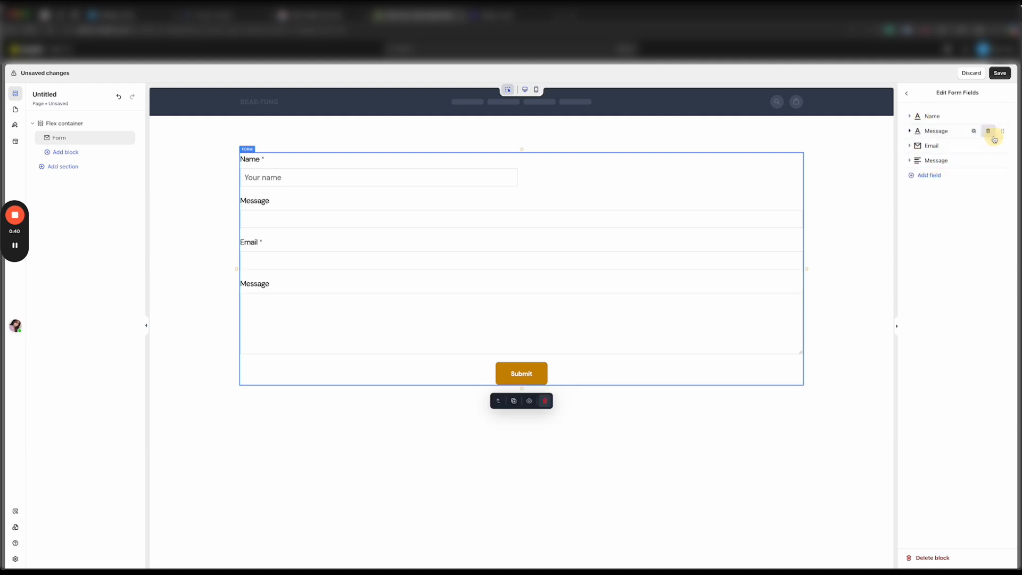
Label the new text field "Phone" and set its name to "phone".
click(911, 132)
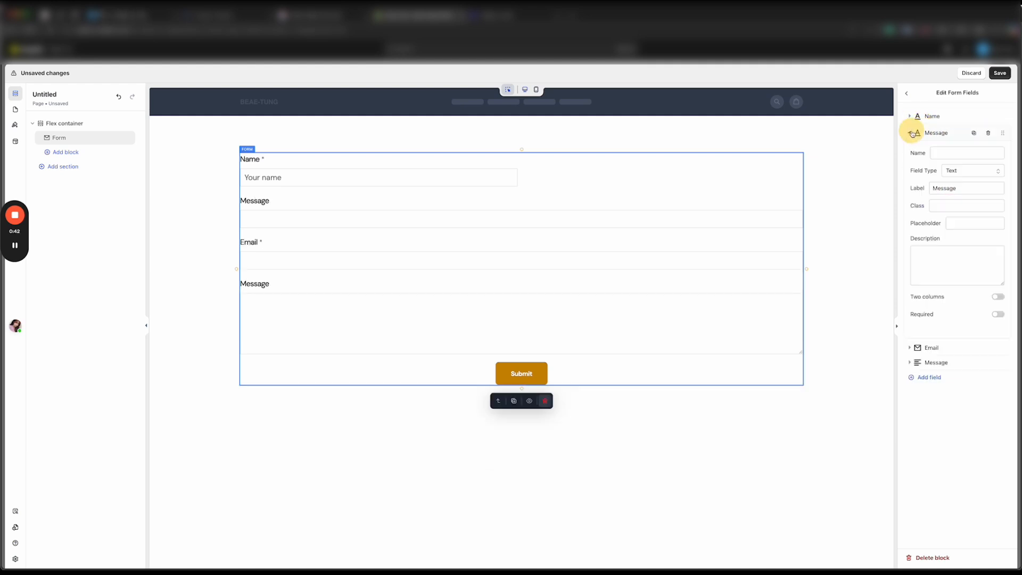
click(961, 189)
double_click(961, 190)
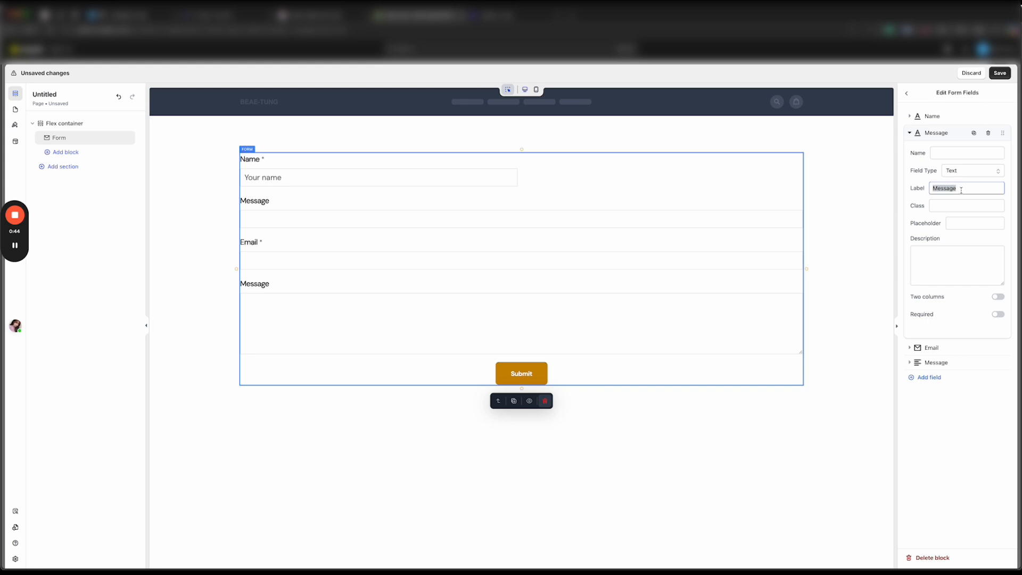
text(Phone)
click(945, 156)
text(p)
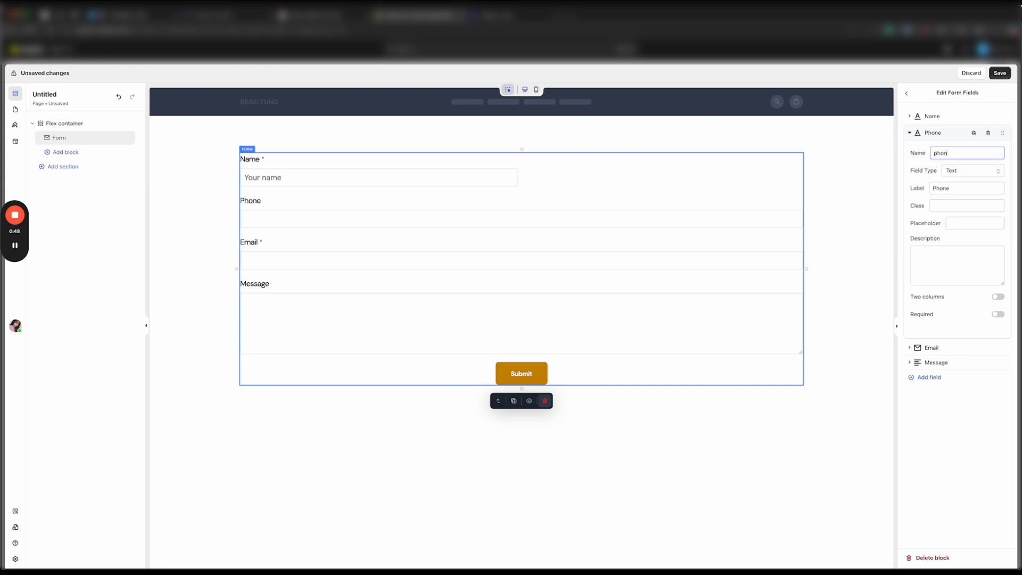
Give the Phone field the placeholder "Your phone" and turn on its two-column layout.
click(958, 223)
text(Your phone)
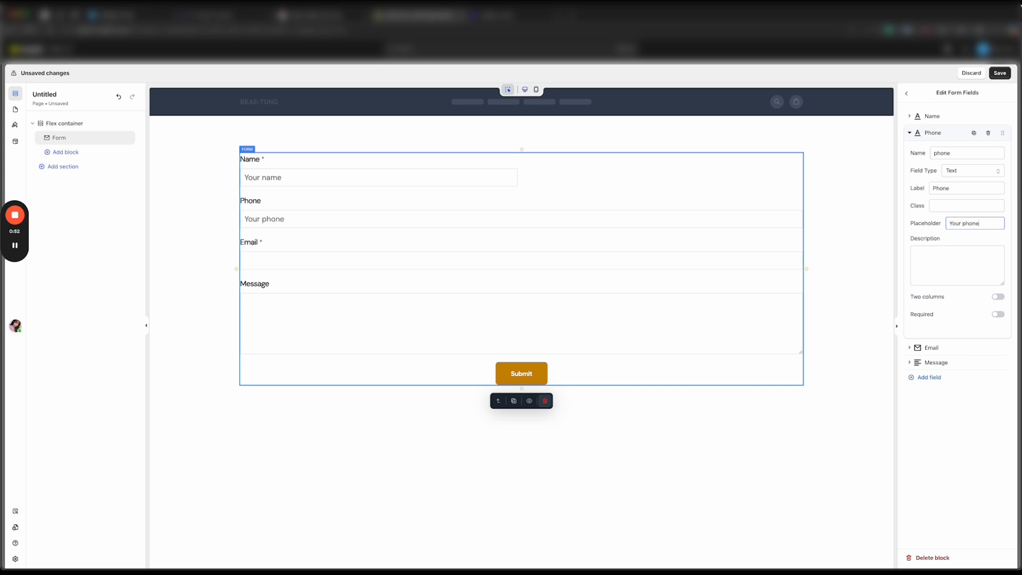
click(998, 297)
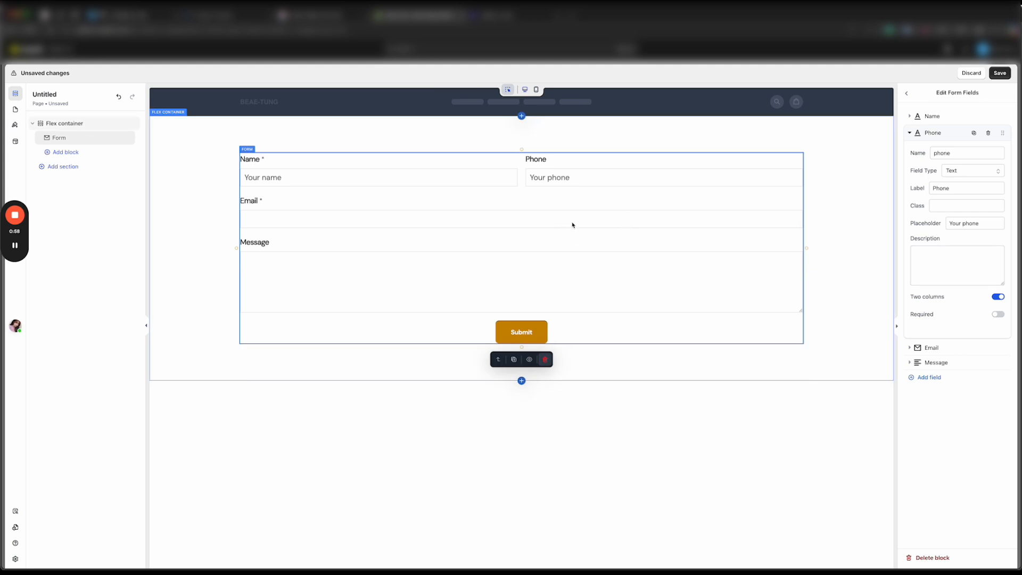
click(921, 132)
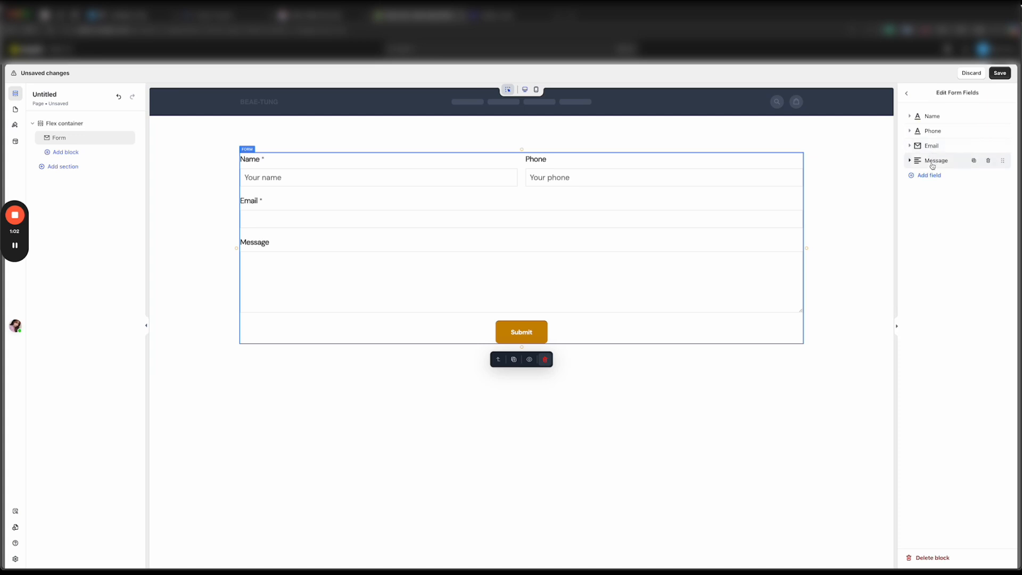
Set the Email field's name to "email" and its placeholder to "Your email".
click(932, 146)
click(951, 168)
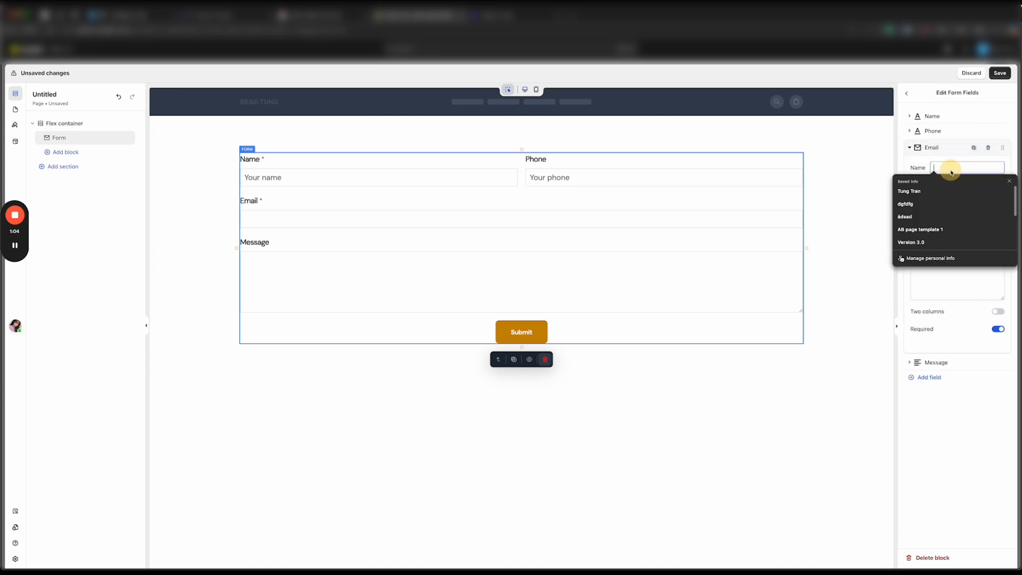
text(email)
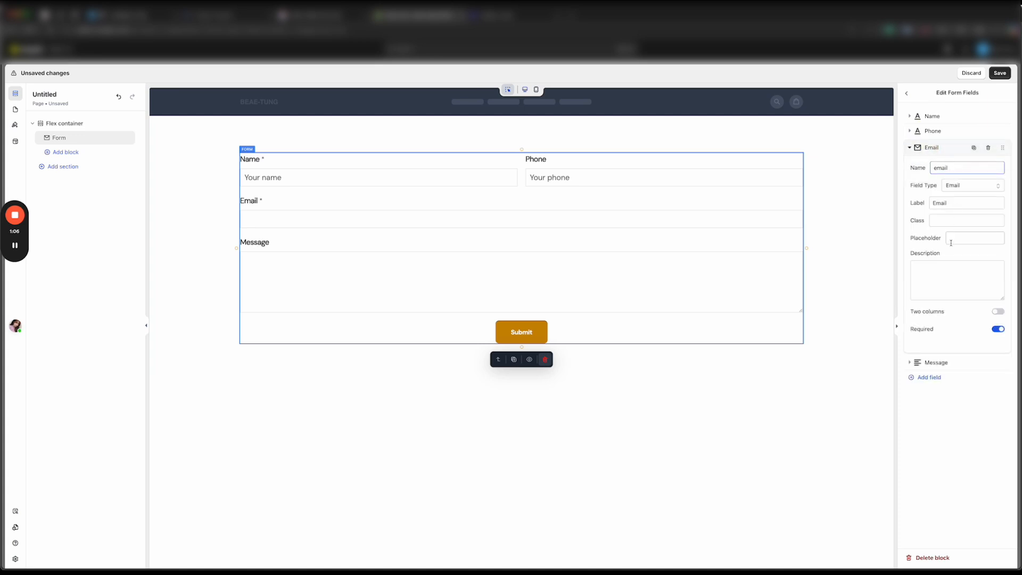
click(951, 241)
text(Your emai)
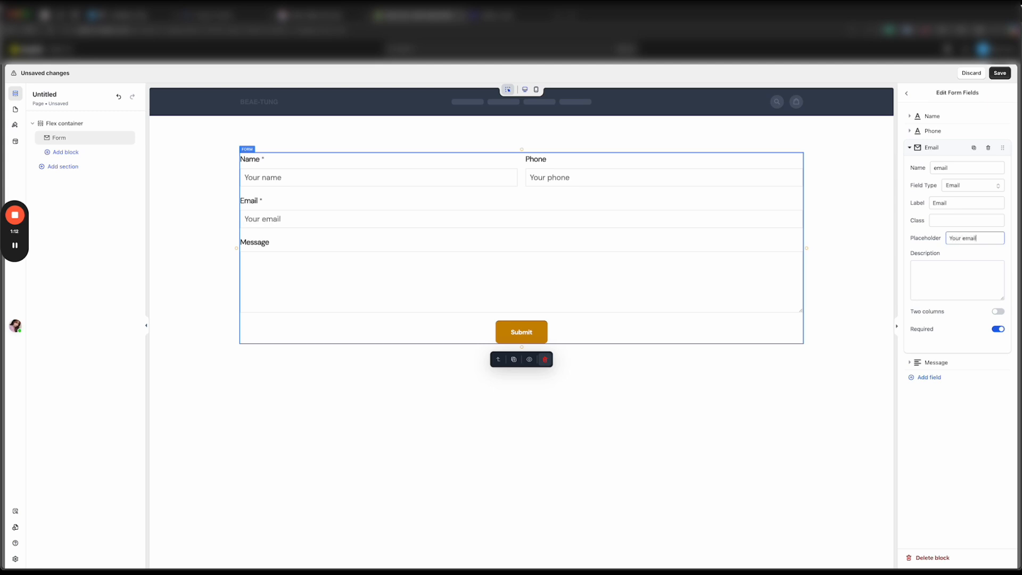
text(l)
click(933, 147)
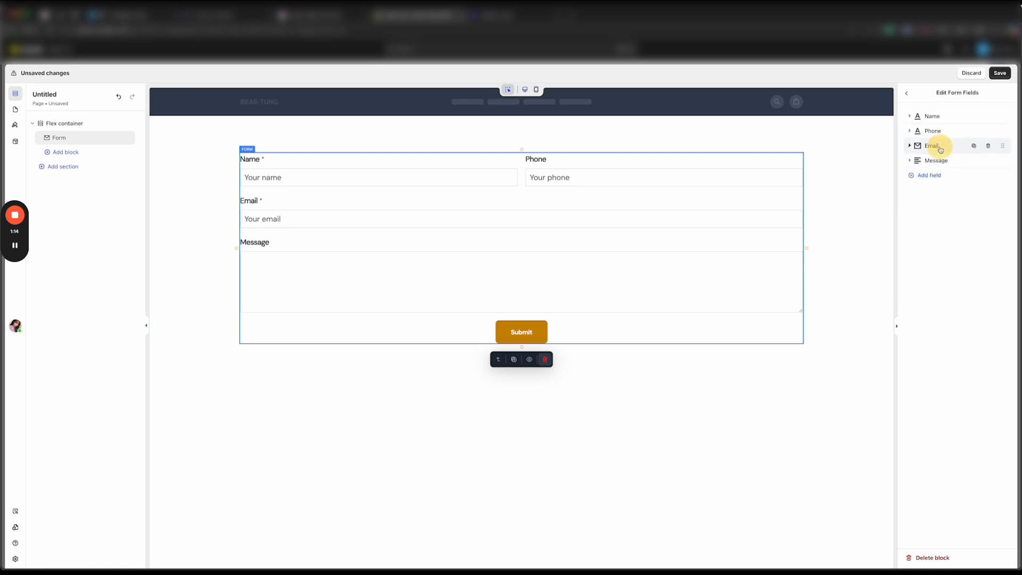
Set the Message field's placeholder to "Your message", reusing the text of its label.
click(936, 162)
double_click(949, 217)
key(ctrl+c)
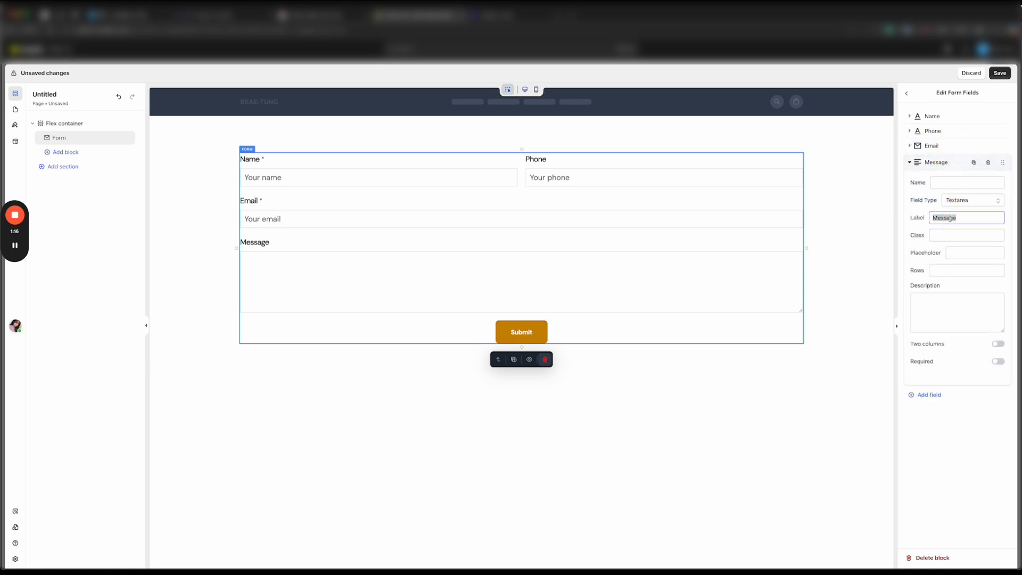
click(960, 271)
click(965, 253)
key(ctrl+v)
text(Your)
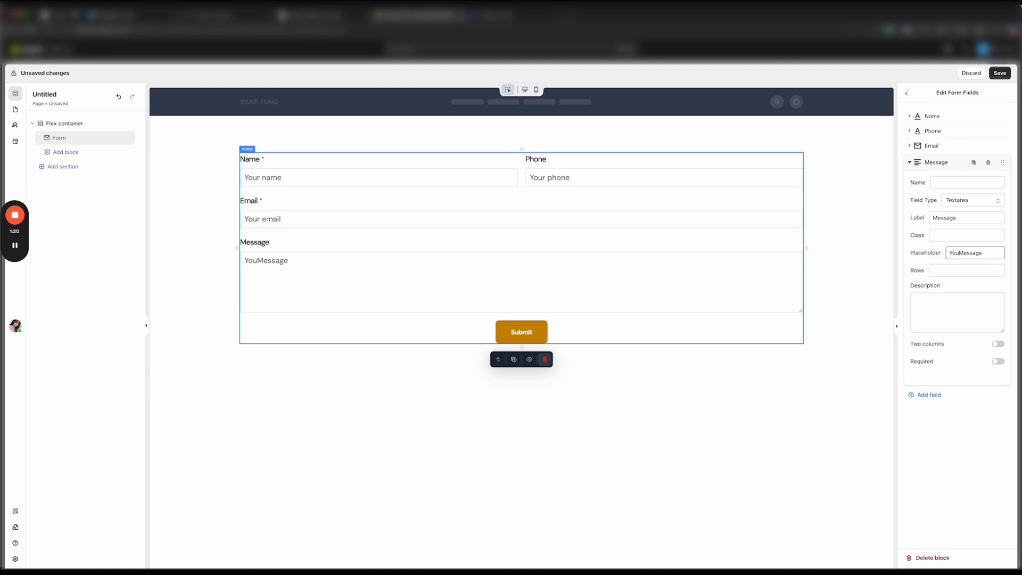
click(968, 253)
key(BackSpace)
text(m)
Set the Message field's name to "message" and collapse its settings.
click(956, 183)
text(message)
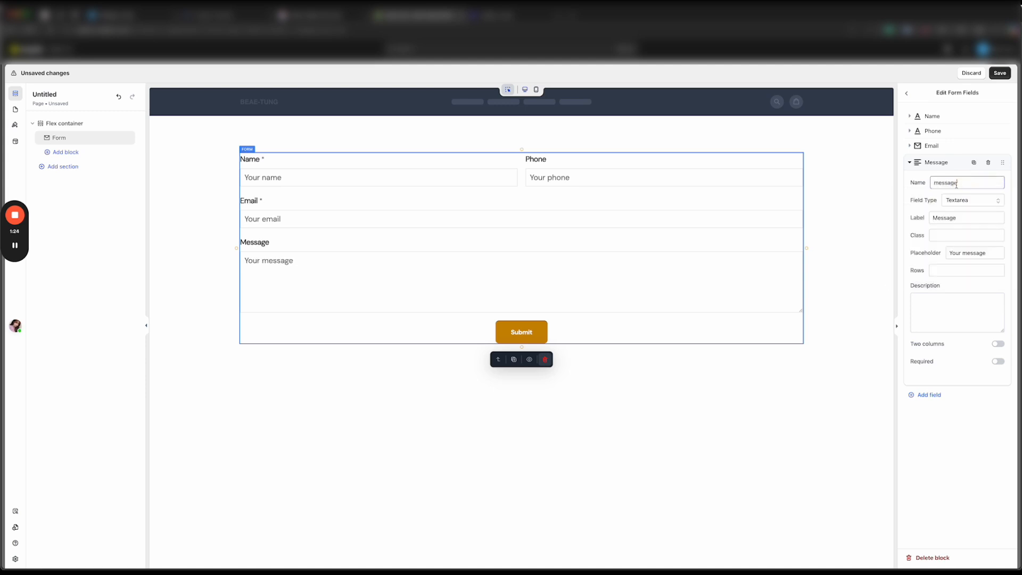
click(922, 188)
click(944, 165)
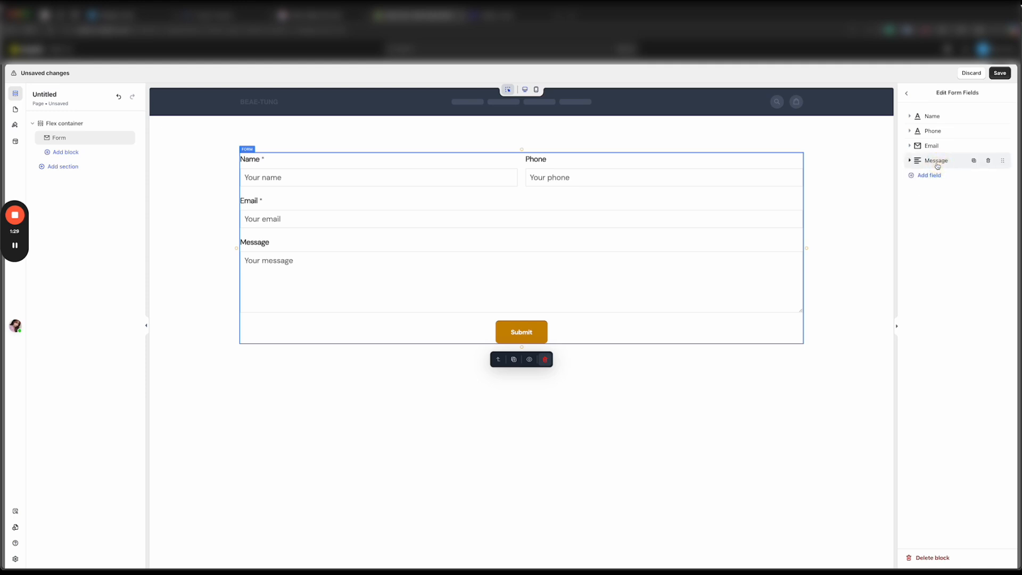
Return to the form's main settings and change its button text to "Send".
click(906, 95)
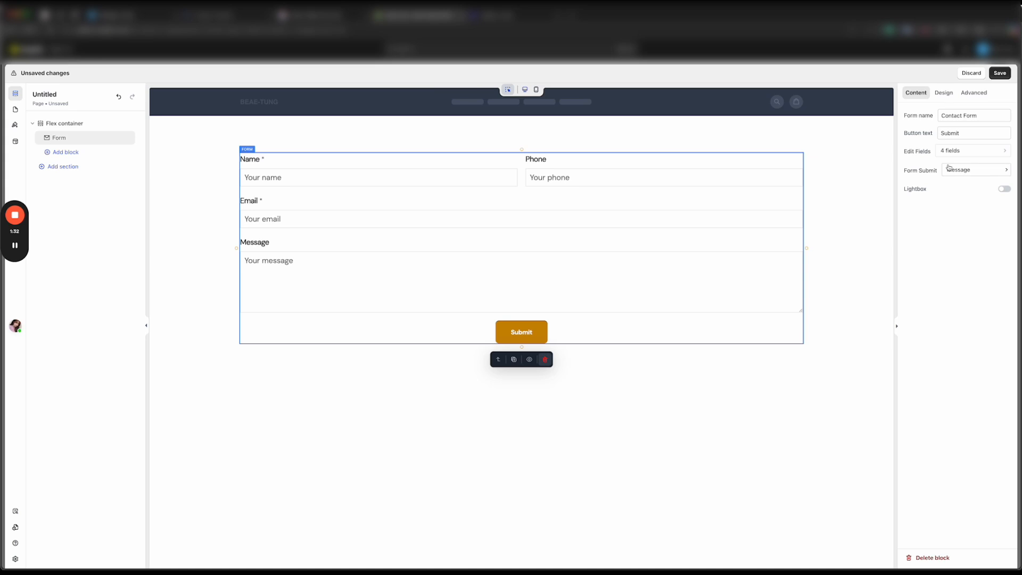
click(961, 134)
key(BackSpace)
key(BackSpace)
key(BackSpace)
key(BackSpace)
key(BackSpace)
key(BackSpace)
text(Semd)
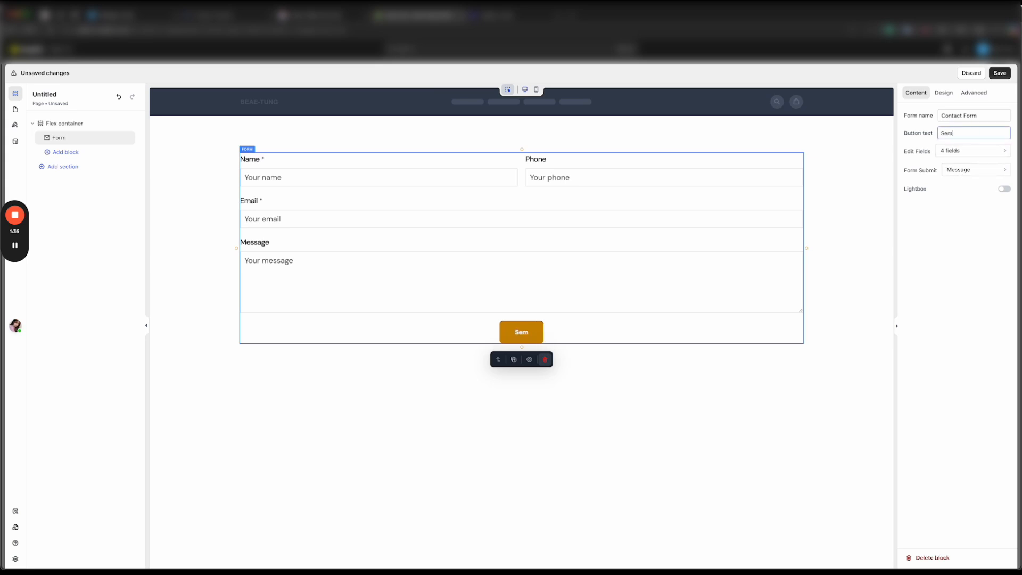
key(BackSpace)
key(BackSpace)
text(nd)
Switch the form's button to the secondary style and align it left.
click(944, 93)
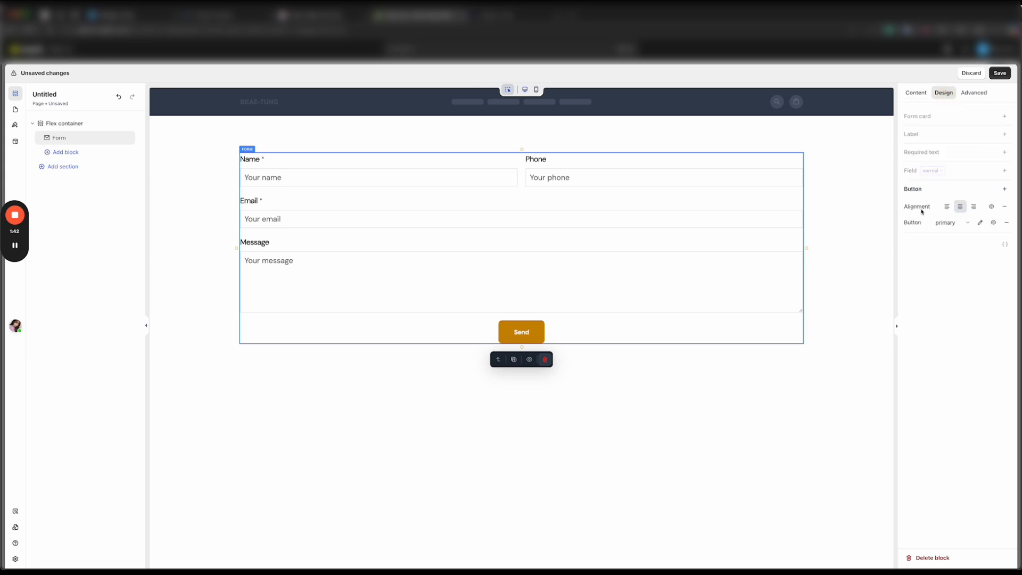
click(951, 222)
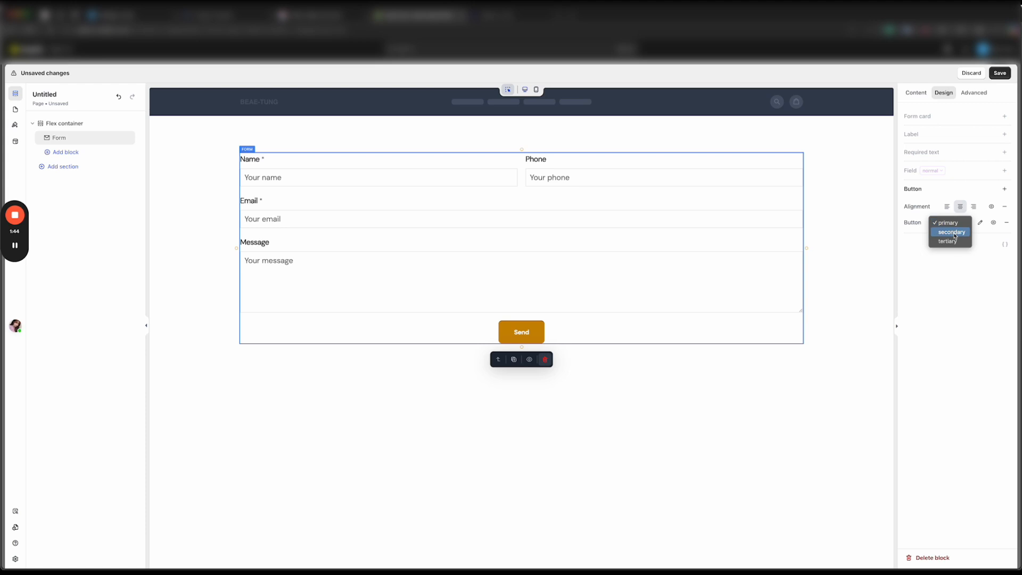
click(955, 234)
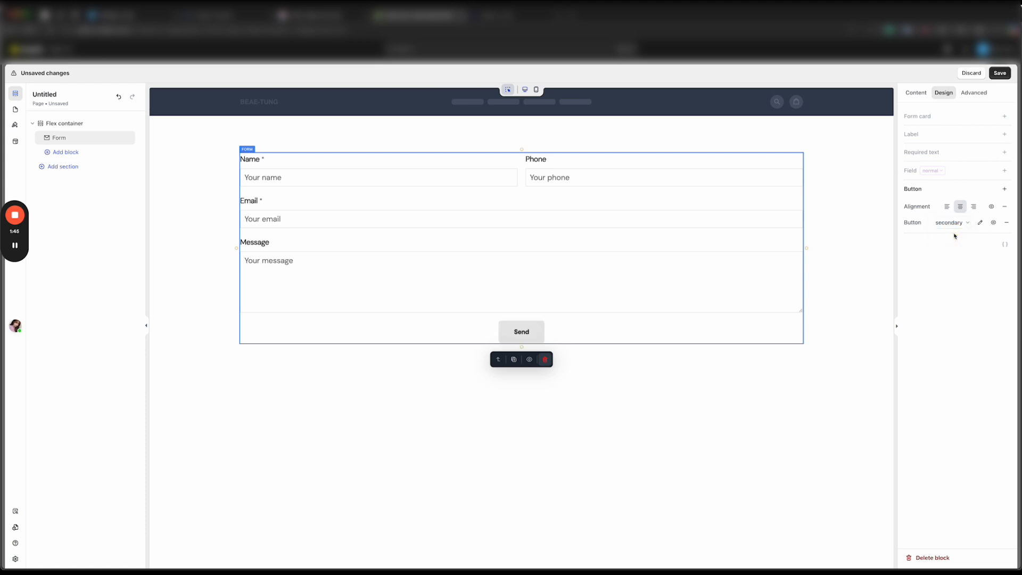
click(948, 206)
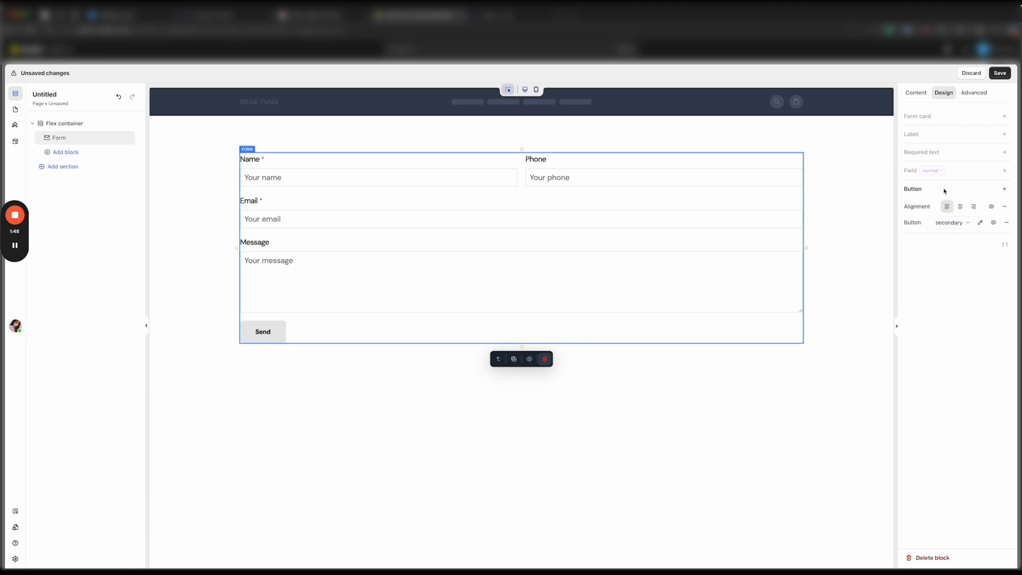
click(945, 189)
Add a solid 1 px border to the form's input fields in a light grey theme color.
click(1005, 172)
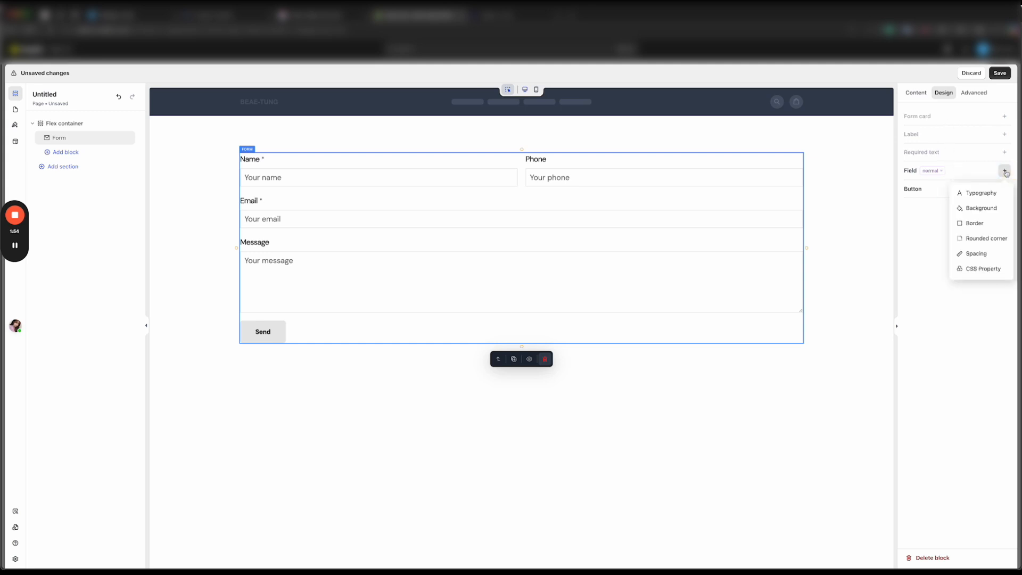
click(982, 224)
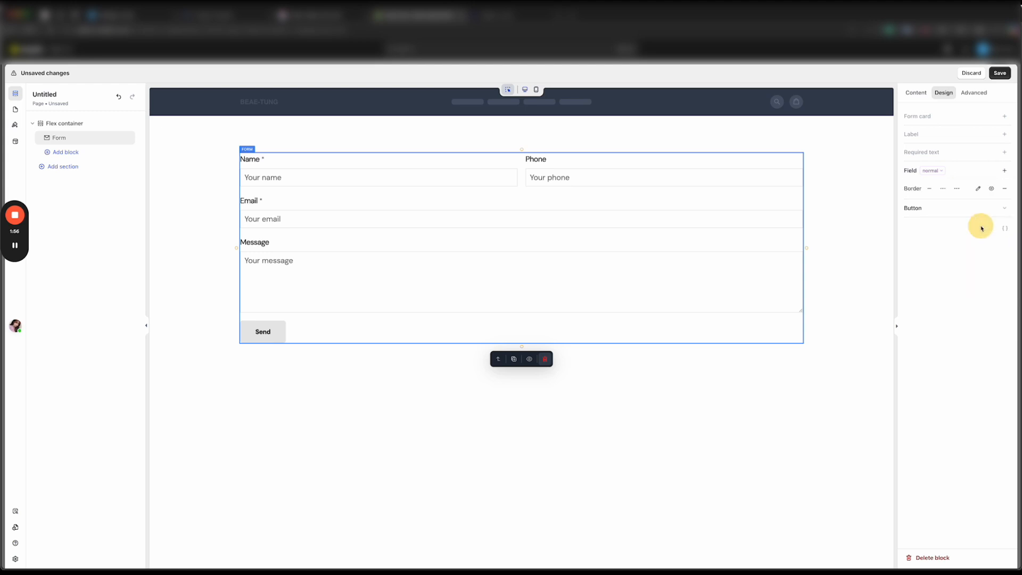
click(978, 189)
click(853, 132)
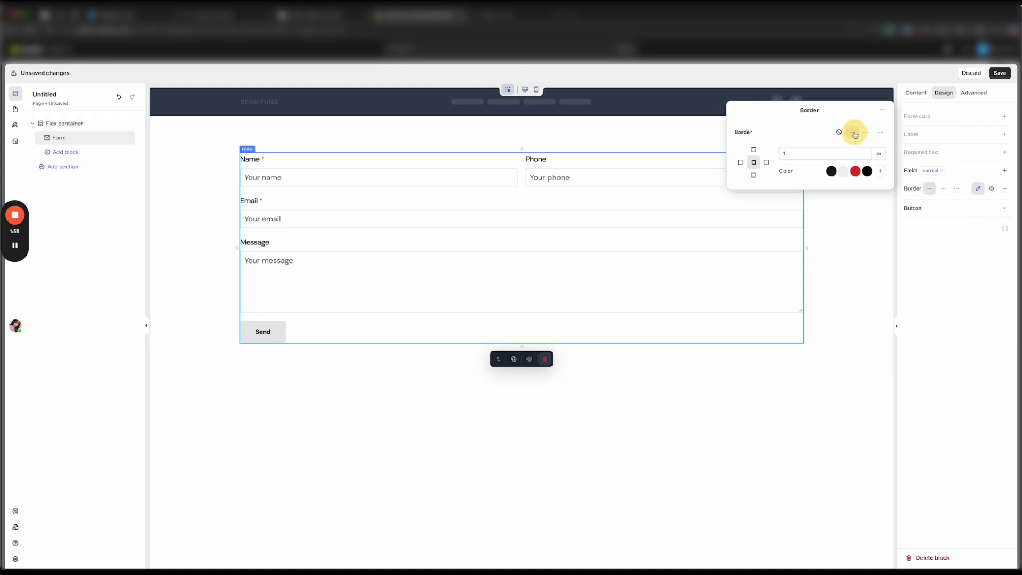
click(880, 171)
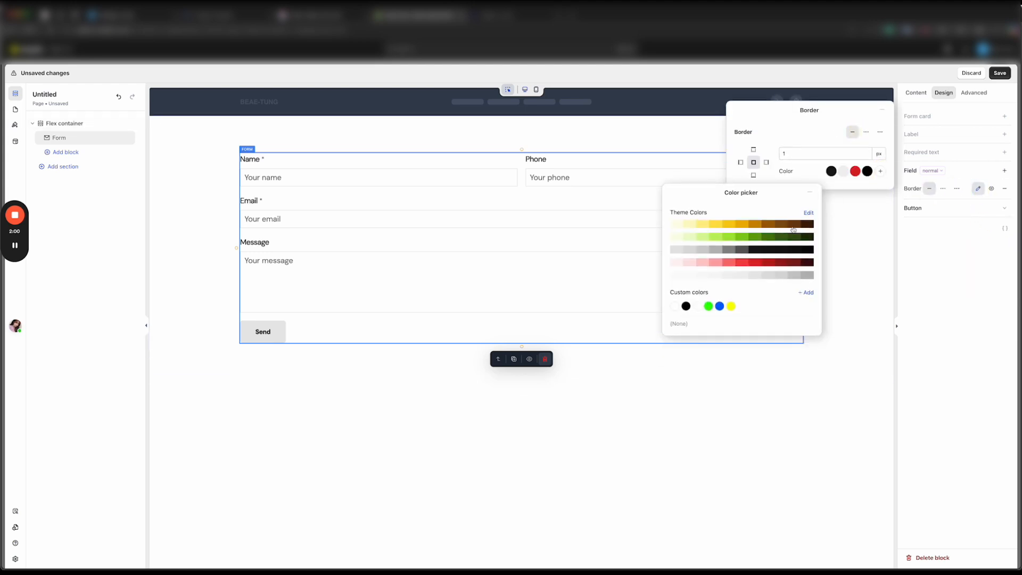
click(758, 251)
click(783, 279)
Add spacing to the form's input fields, with about 15 px padding at top-bottom and left-right.
click(1004, 171)
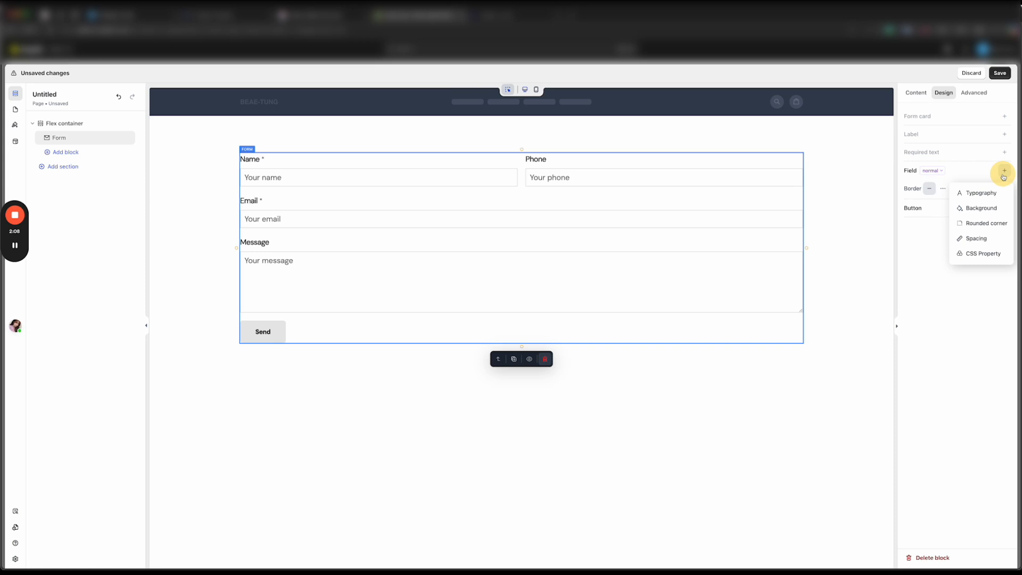
click(979, 240)
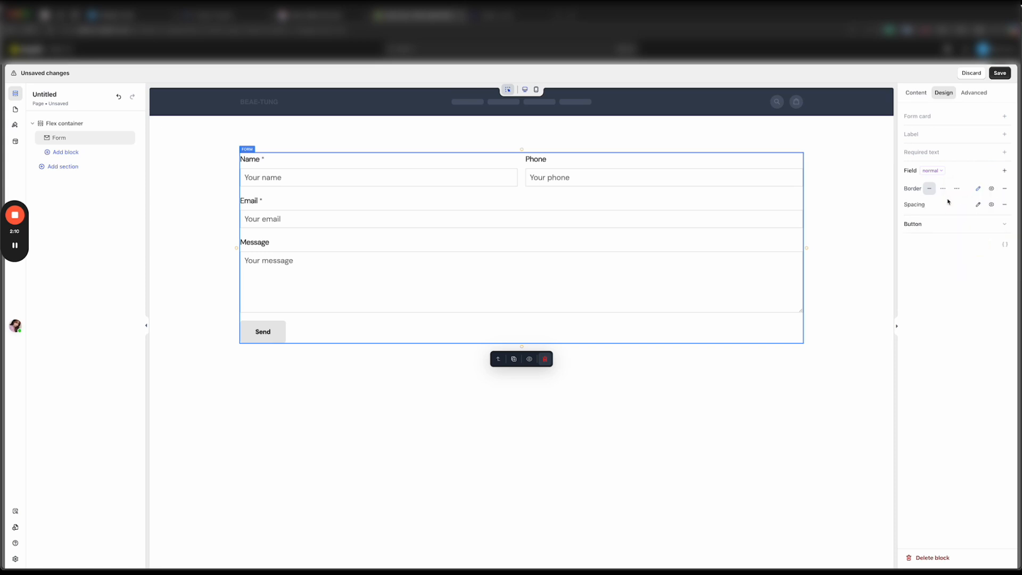
click(978, 205)
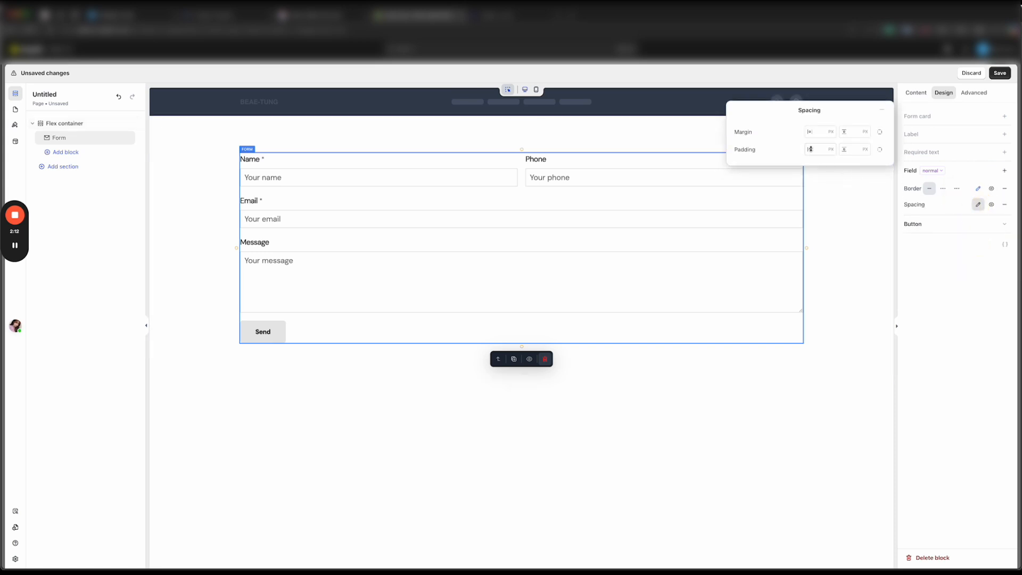
drag(850, 150, 844, 142)
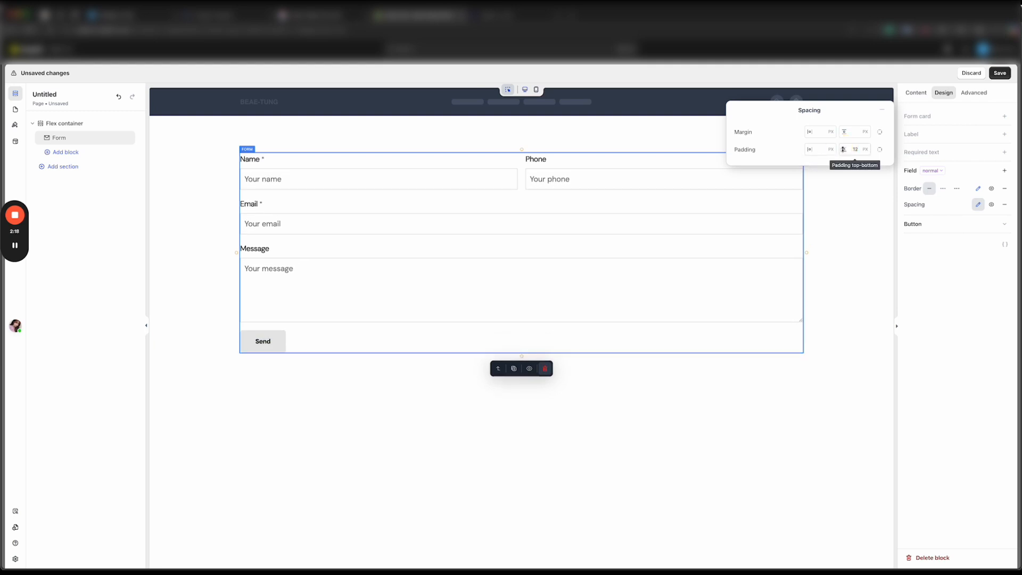
drag(842, 146, 843, 149)
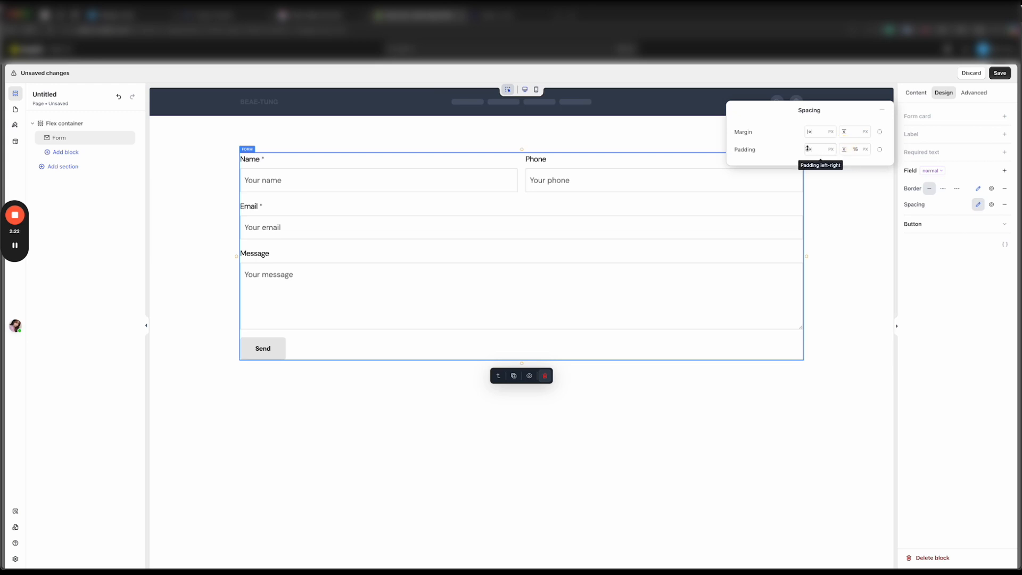
drag(810, 149, 807, 141)
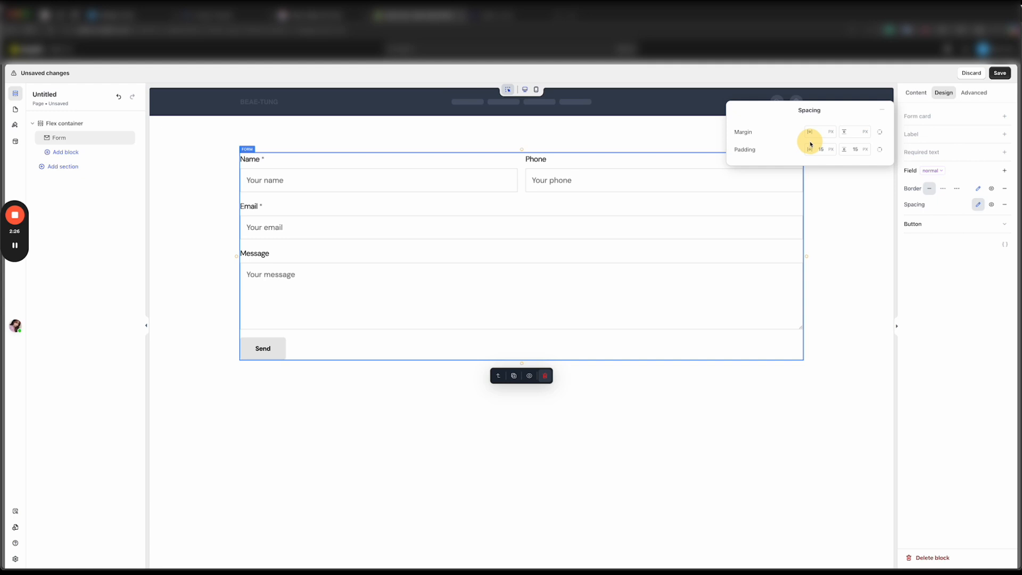
Give the form's input fields 6 px rounded corners and collapse the field styling.
click(961, 171)
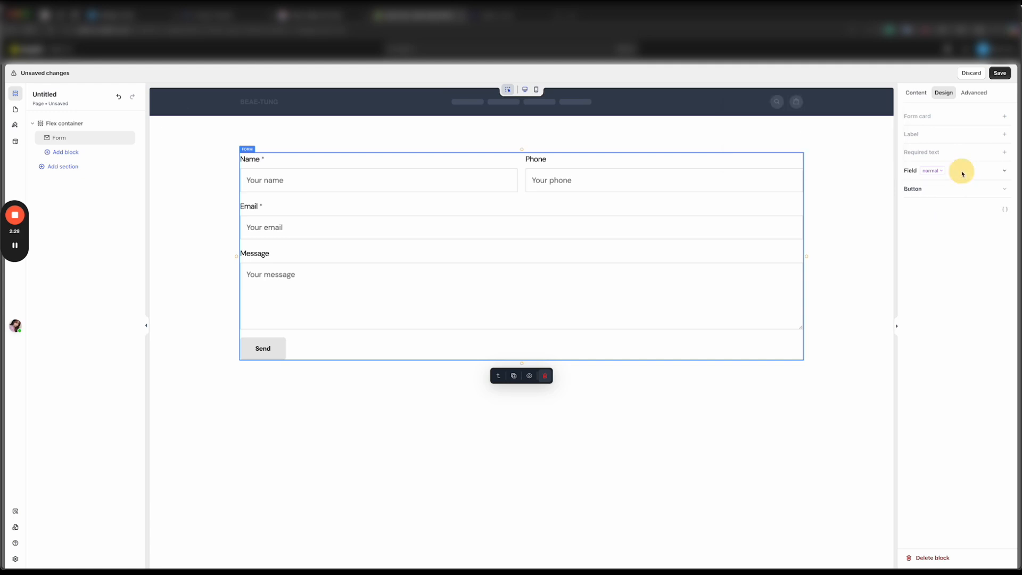
click(985, 172)
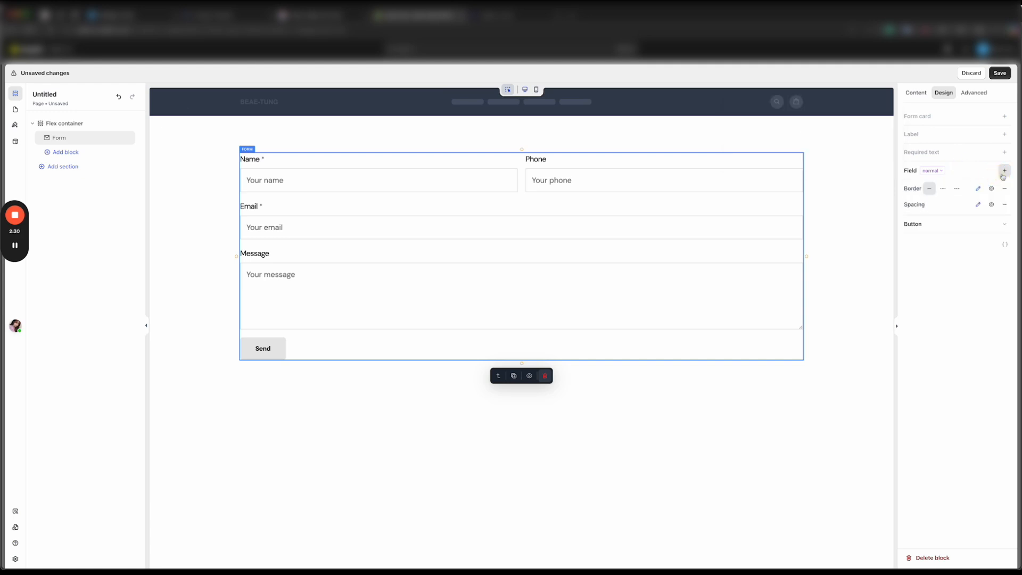
click(1004, 170)
click(979, 220)
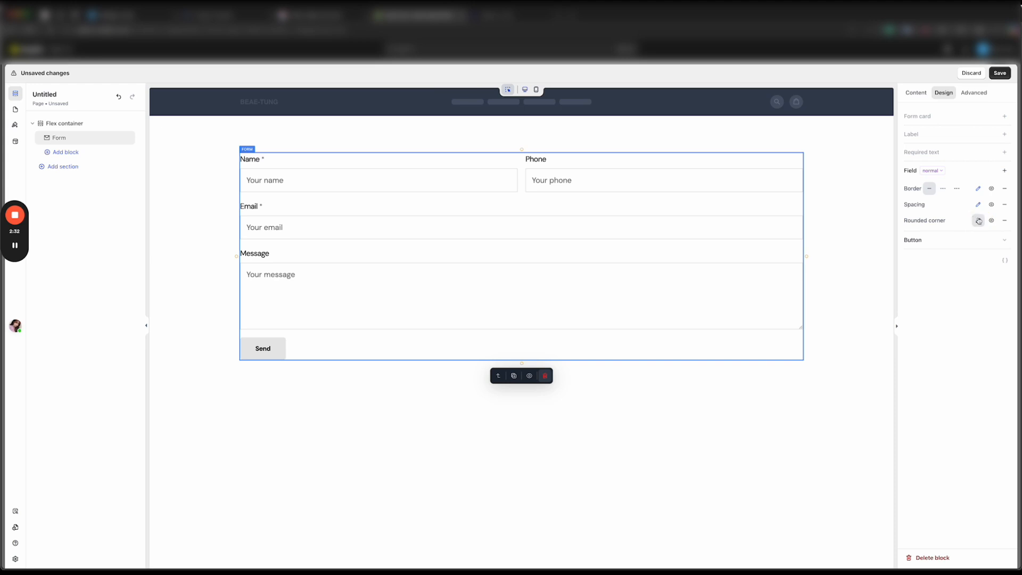
click(978, 221)
click(847, 133)
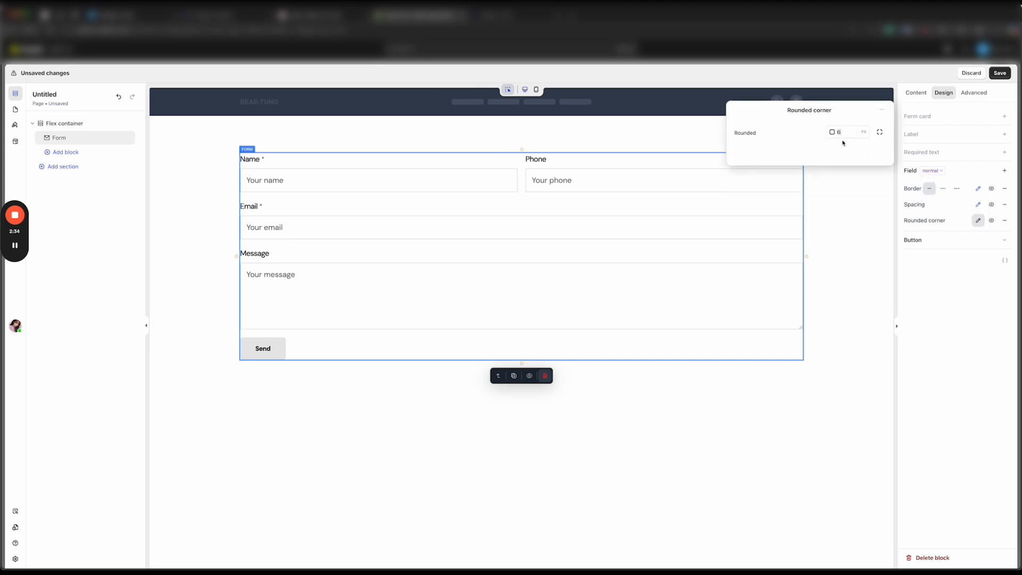
click(907, 203)
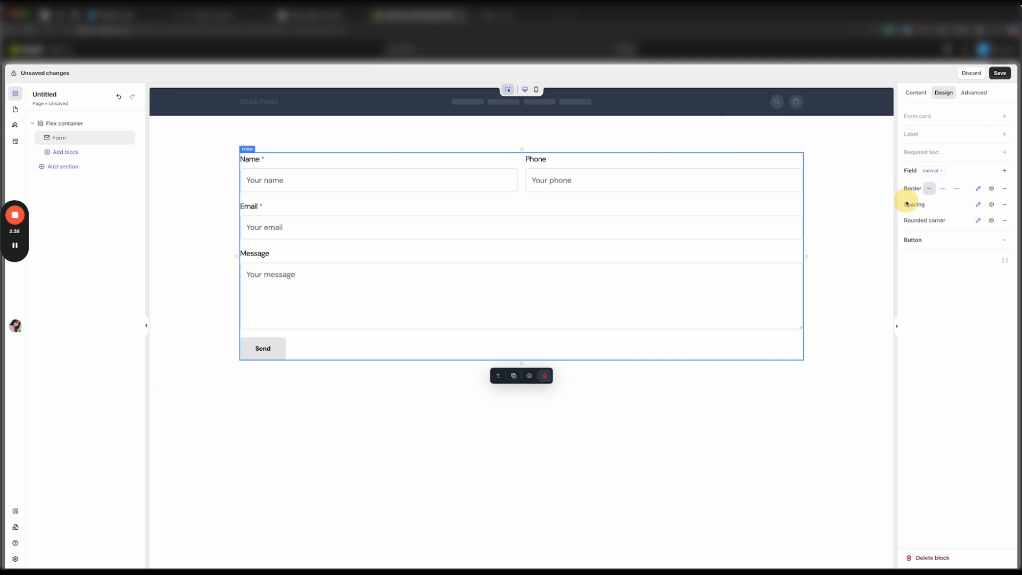
click(960, 170)
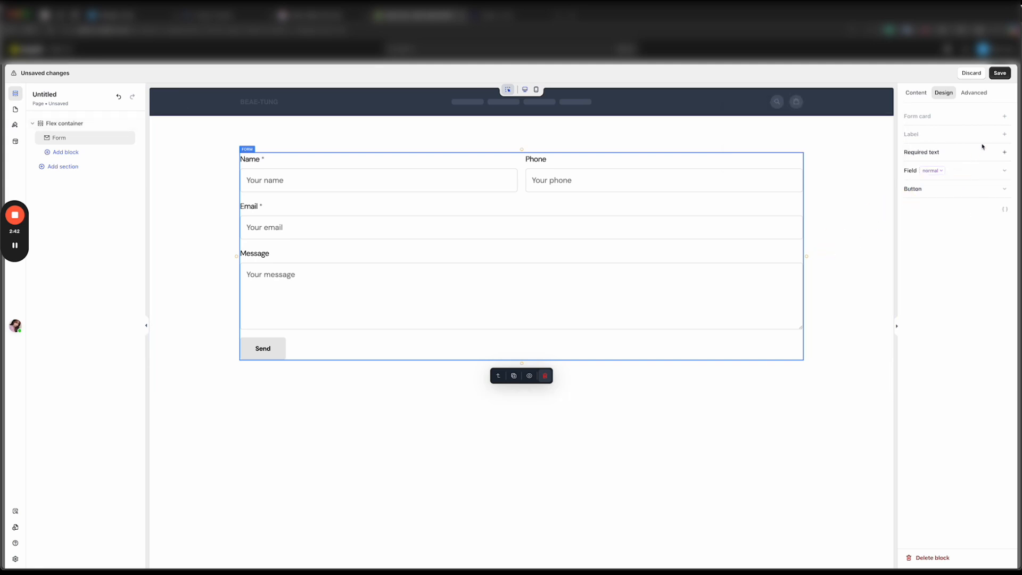
Add typography styling to the form's labels using the p3 paragraph style.
click(1004, 133)
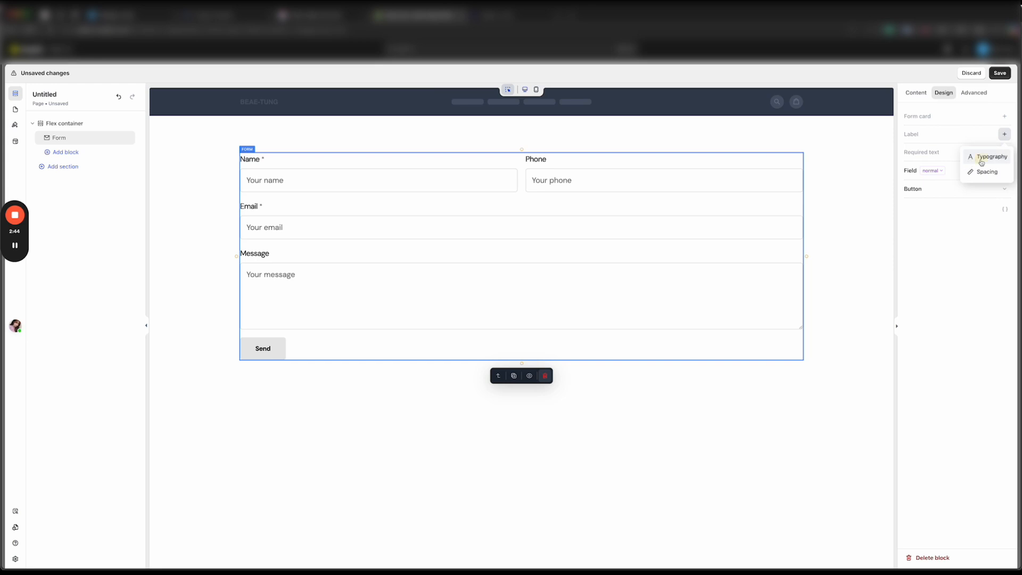
click(982, 162)
click(955, 152)
click(950, 224)
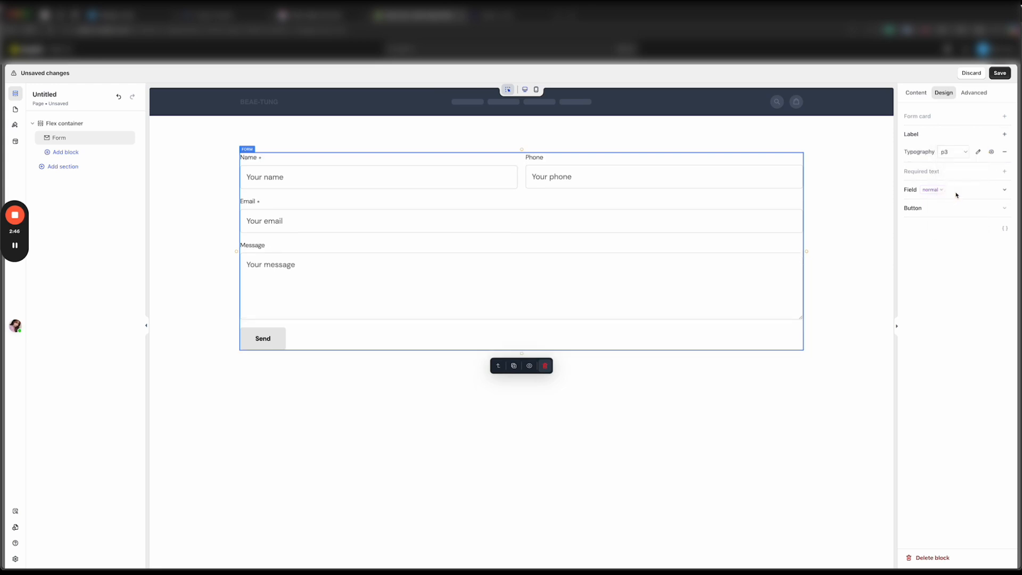
Make the form labels Semi Bold in a near-black theme text color and collapse the label styling.
click(978, 151)
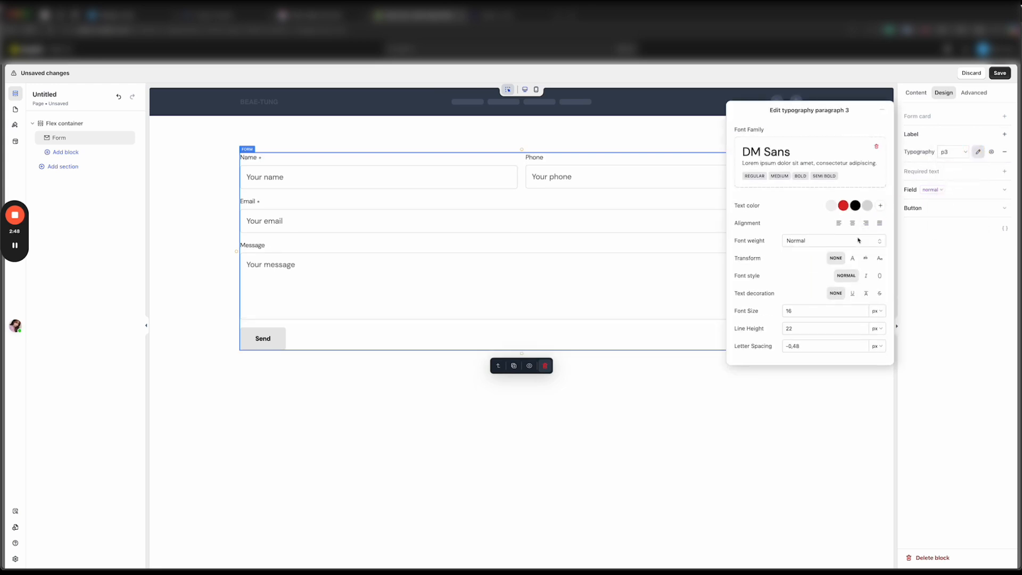
click(836, 241)
click(810, 259)
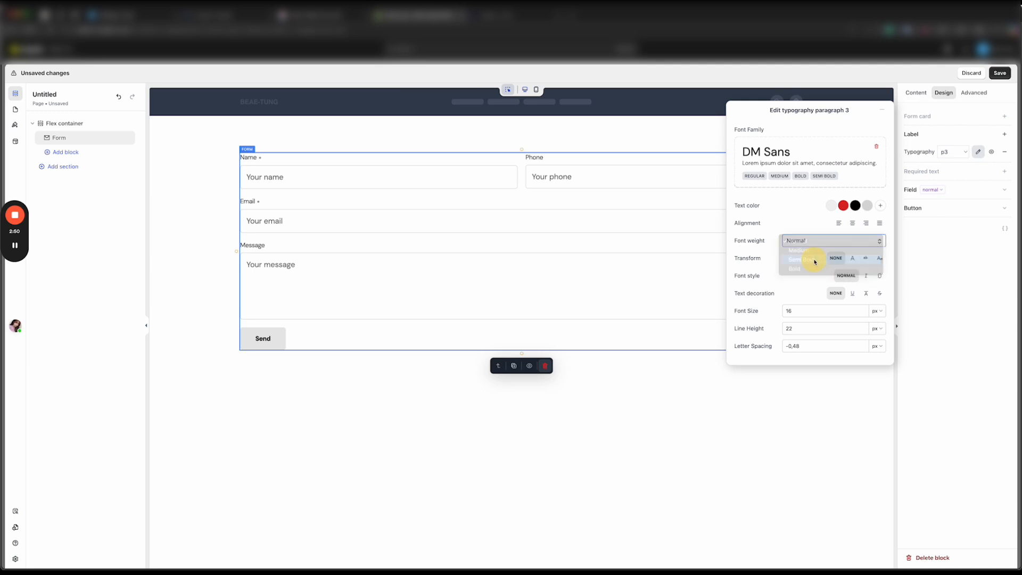
click(880, 205)
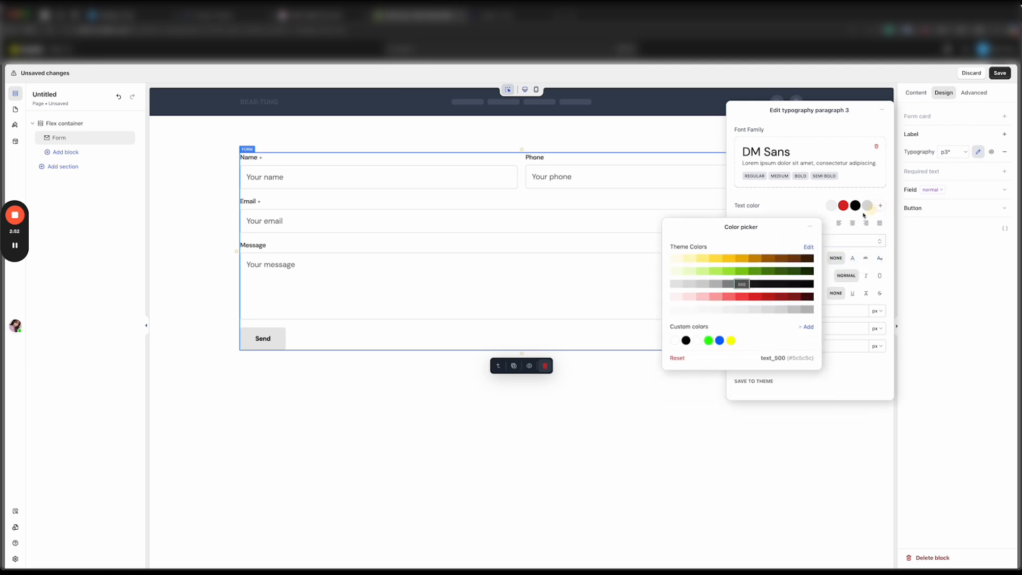
click(756, 285)
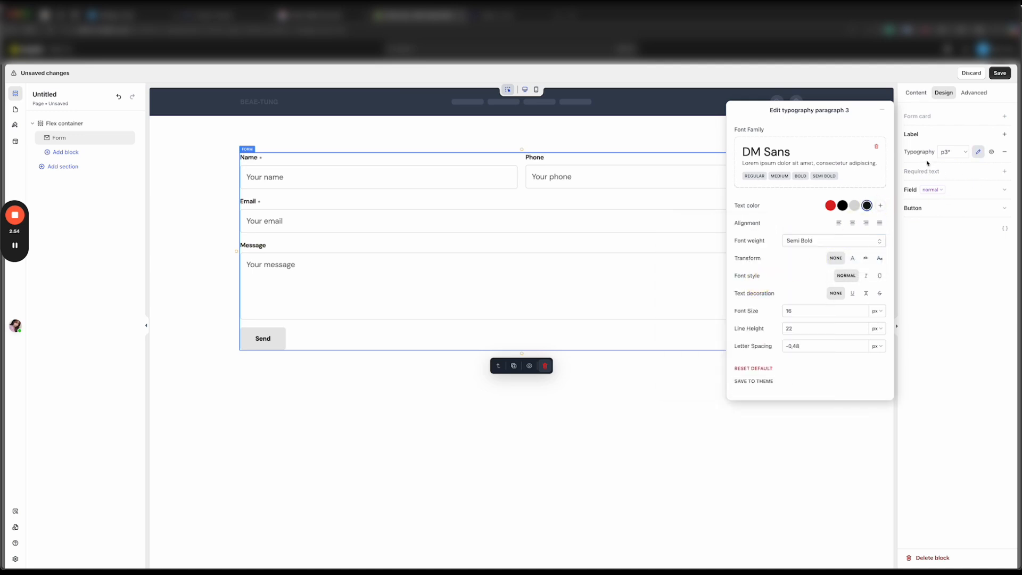
click(927, 158)
click(943, 136)
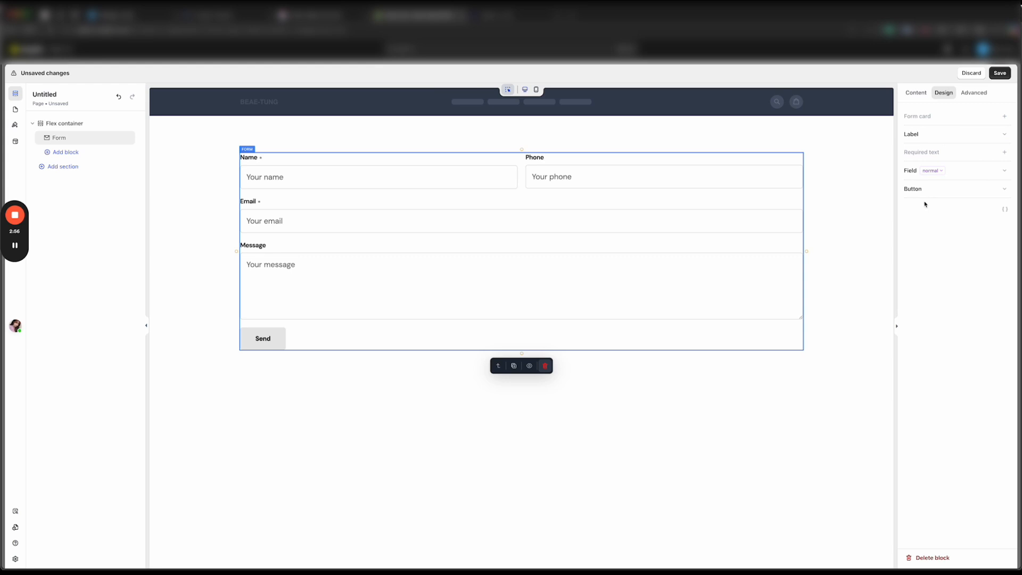
Add a background to the form card in the light grey theme color background_200.
click(1005, 116)
click(982, 137)
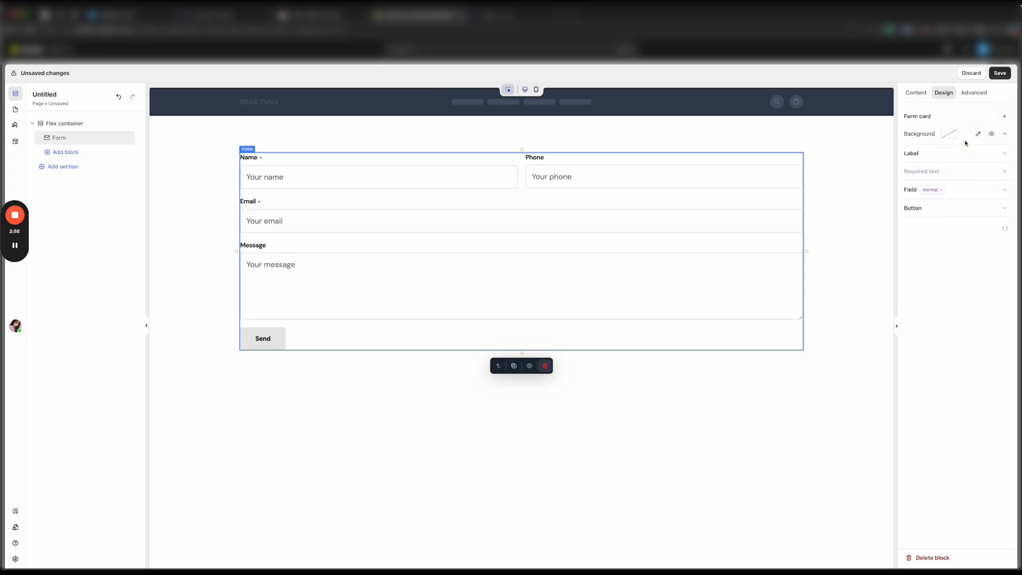
click(979, 135)
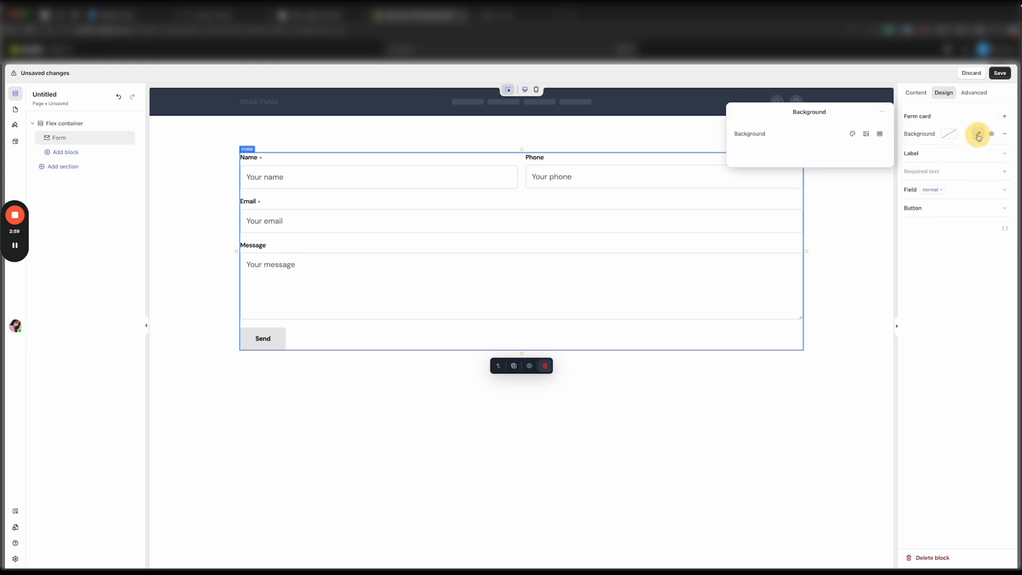
click(853, 133)
click(881, 150)
click(700, 255)
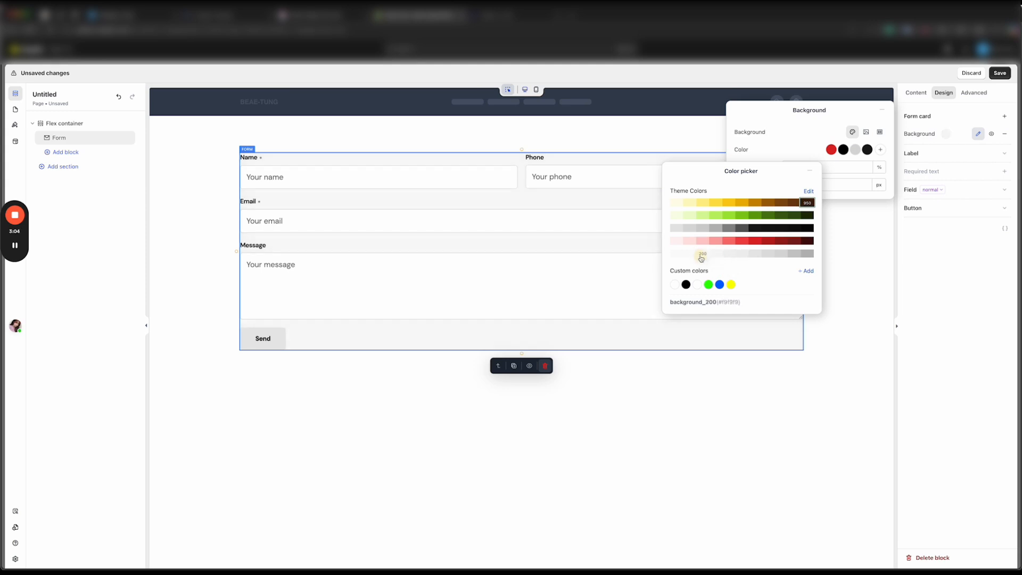
Add spacing to the form card with 50 px padding left-right and top-bottom.
click(1003, 117)
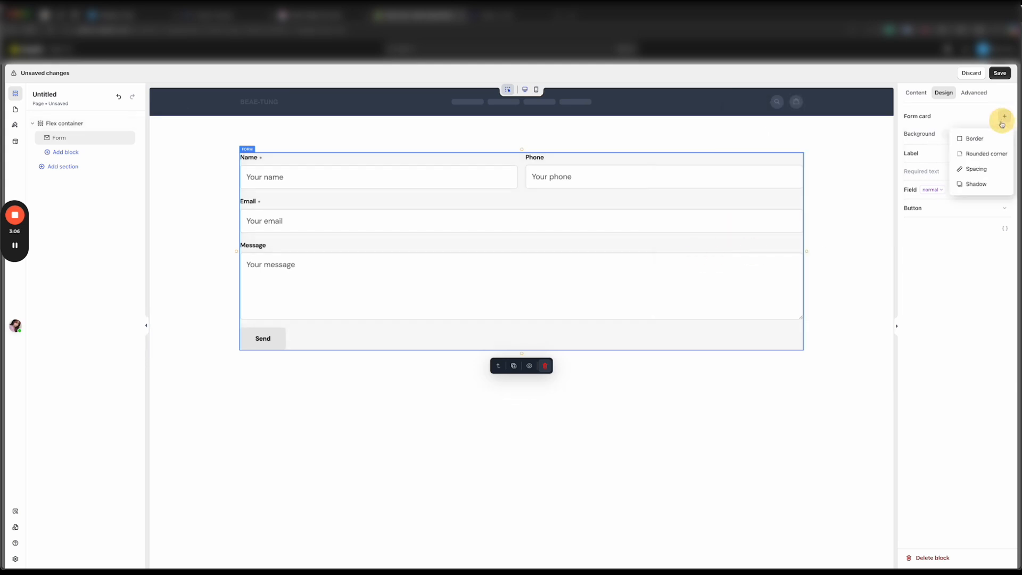
click(976, 169)
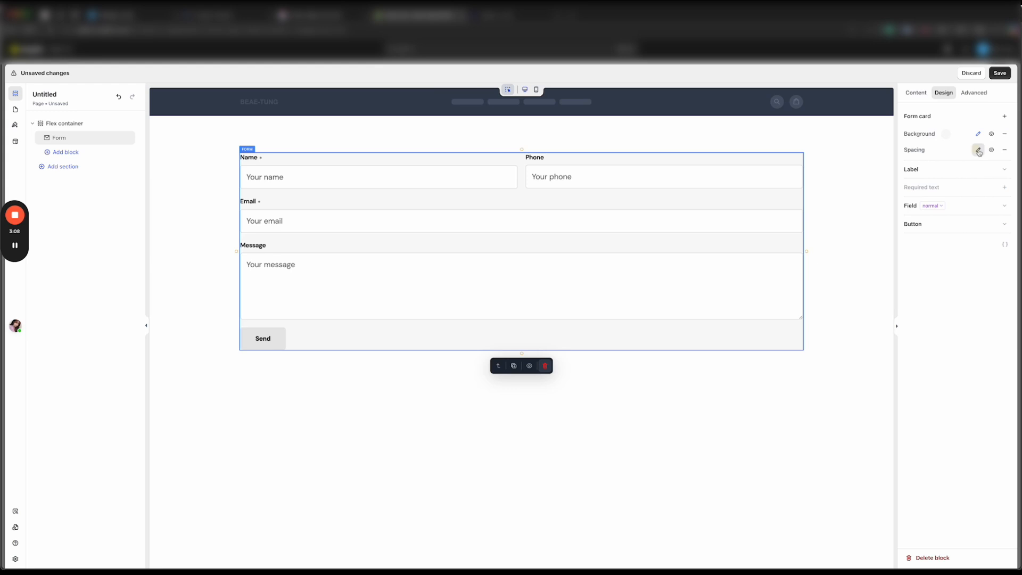
click(978, 150)
drag(809, 149, 807, 130)
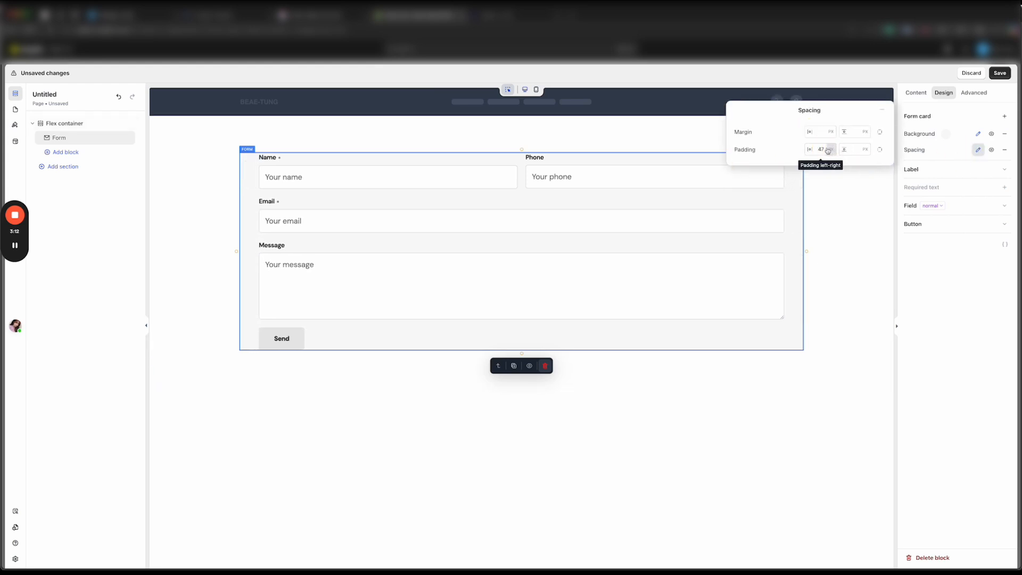
click(831, 150)
click(820, 152)
click(820, 150)
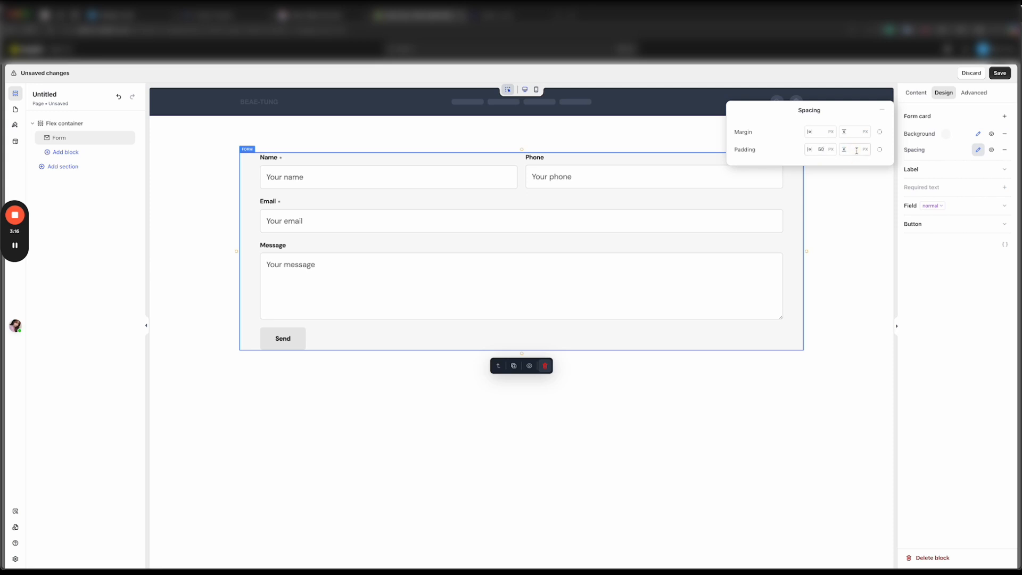
click(783, 149)
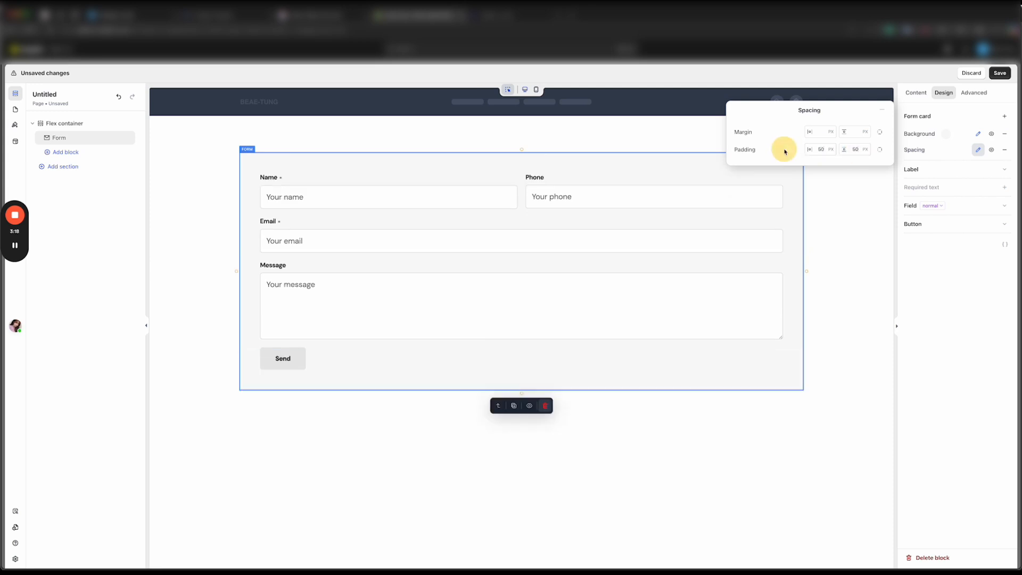
Add rounded corners to the form card.
click(1006, 117)
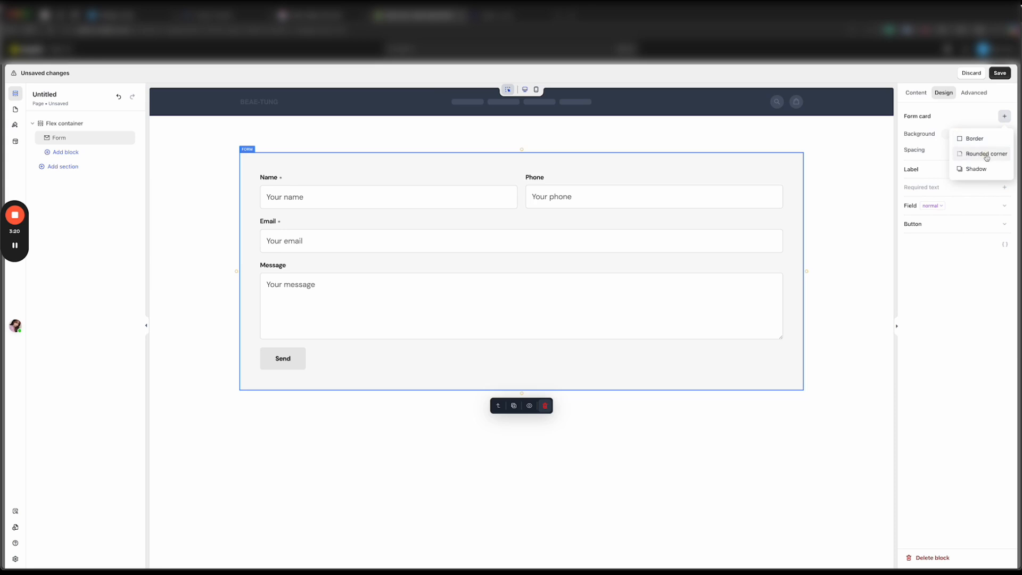
click(986, 152)
click(978, 166)
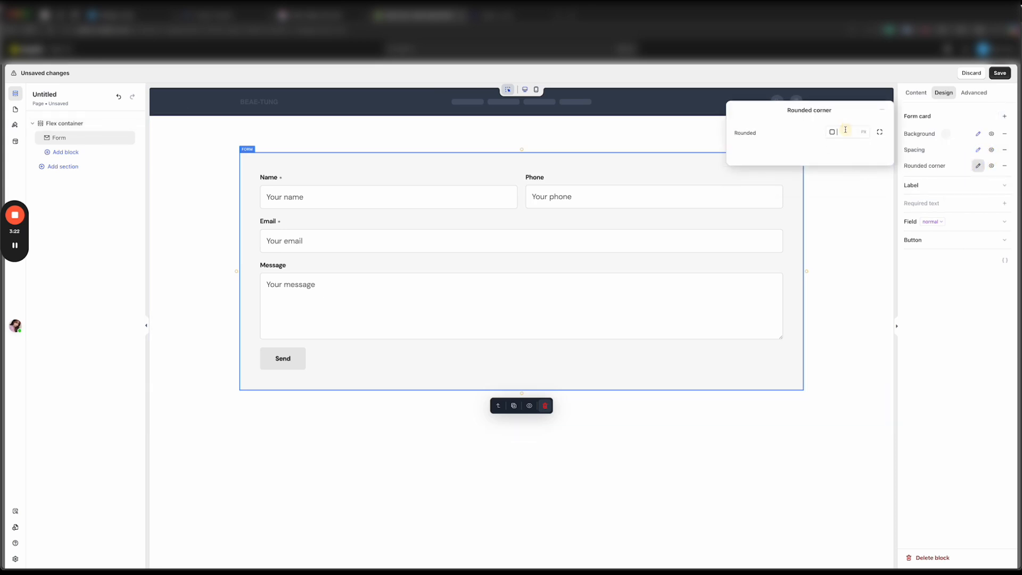
click(837, 201)
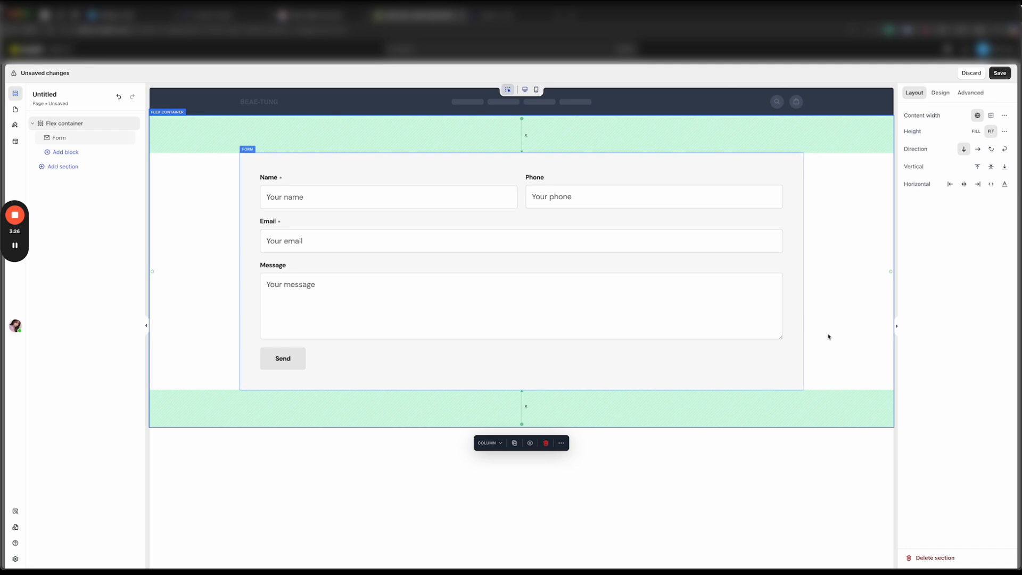
Center the form's Send button and select the surrounding flex container.
click(685, 324)
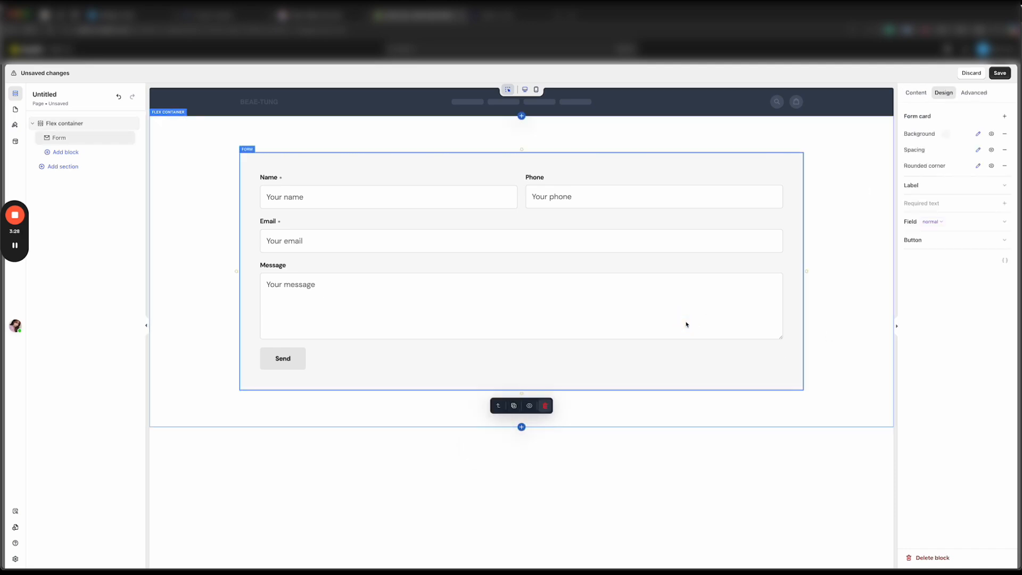
click(968, 240)
click(963, 260)
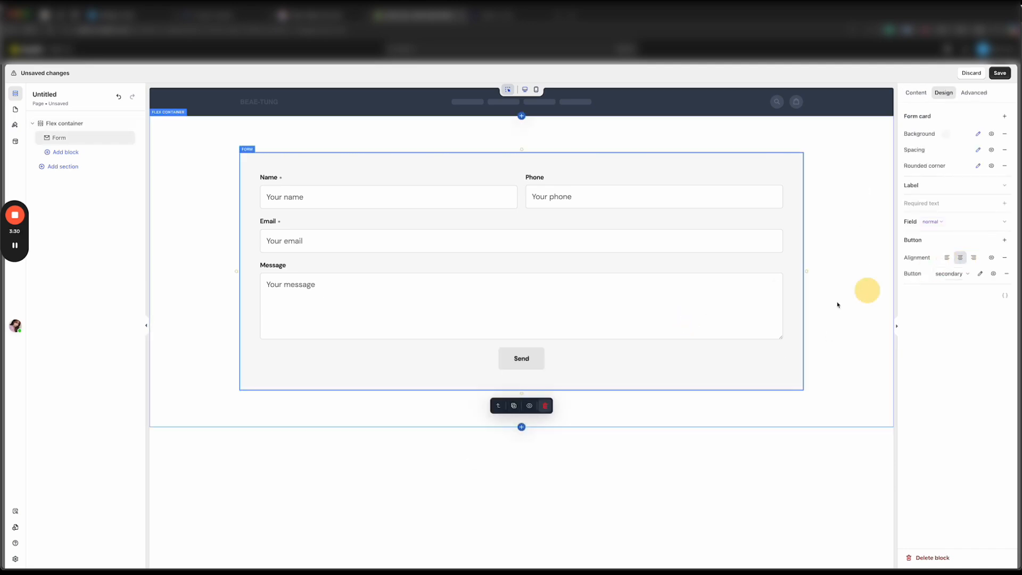
click(822, 289)
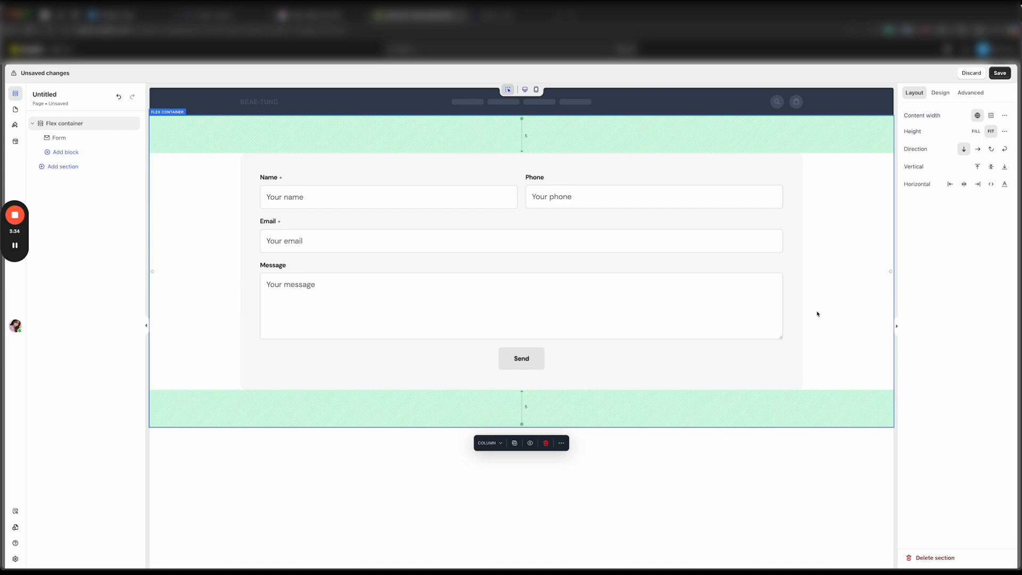
click(14, 215)
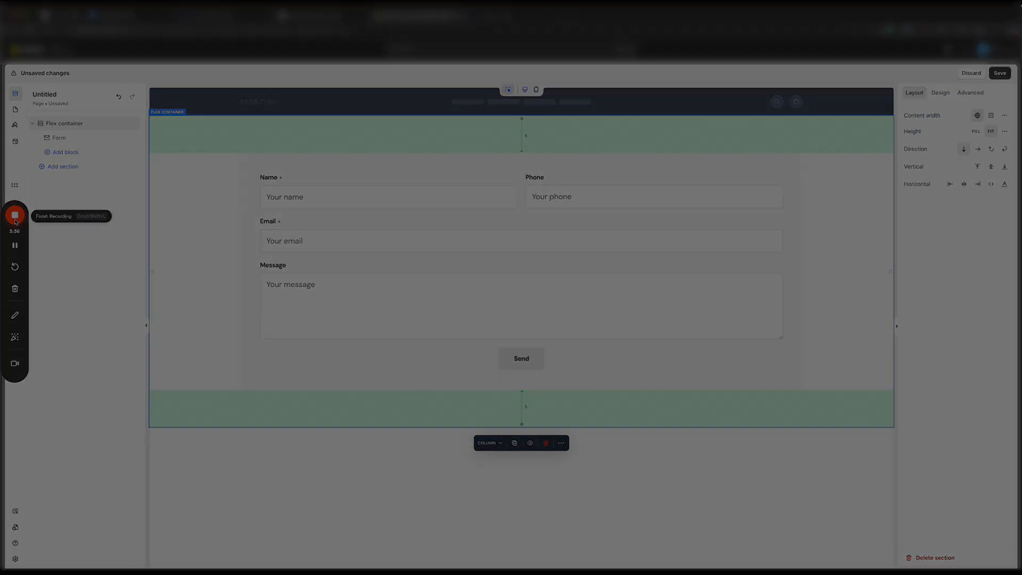